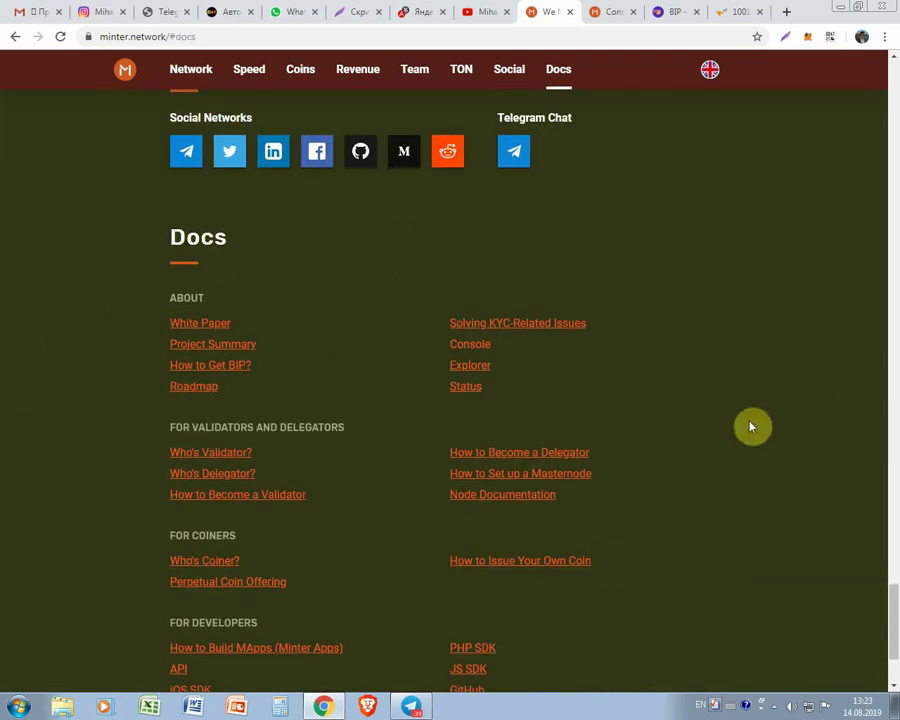
Open the Minter Console wallet from the site's Docs links and activate the recipient address field of the Send Coins form.
scroll(752, 427, down, 2)
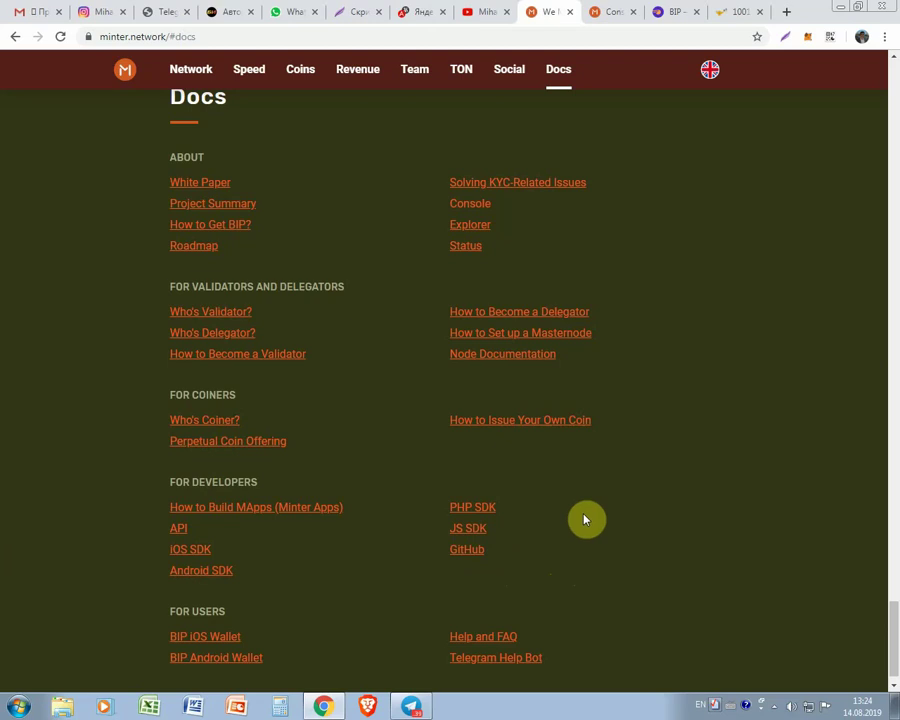
click(467, 206)
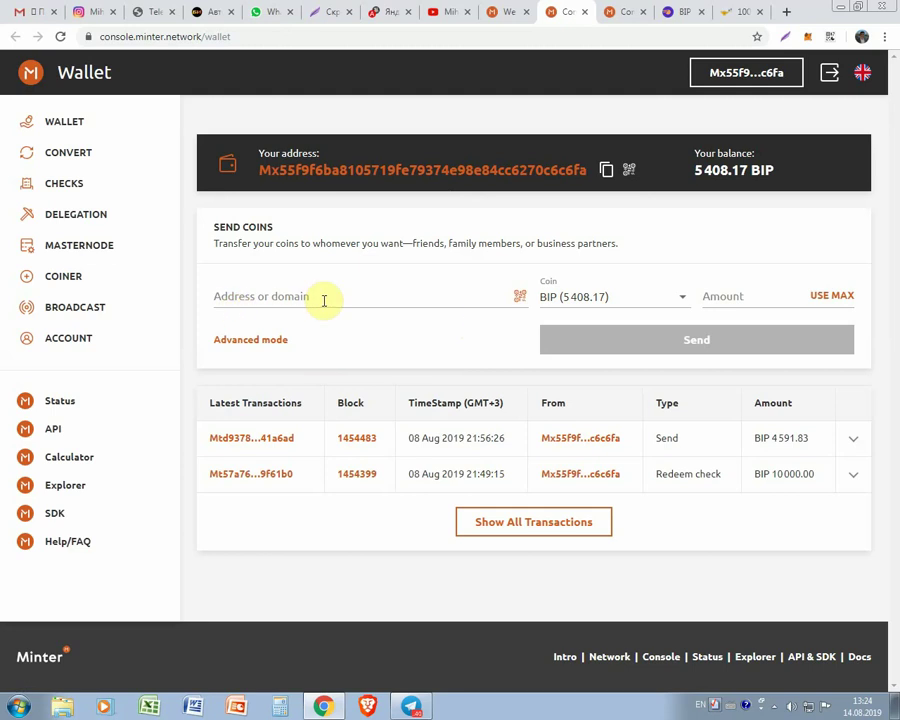
click(324, 300)
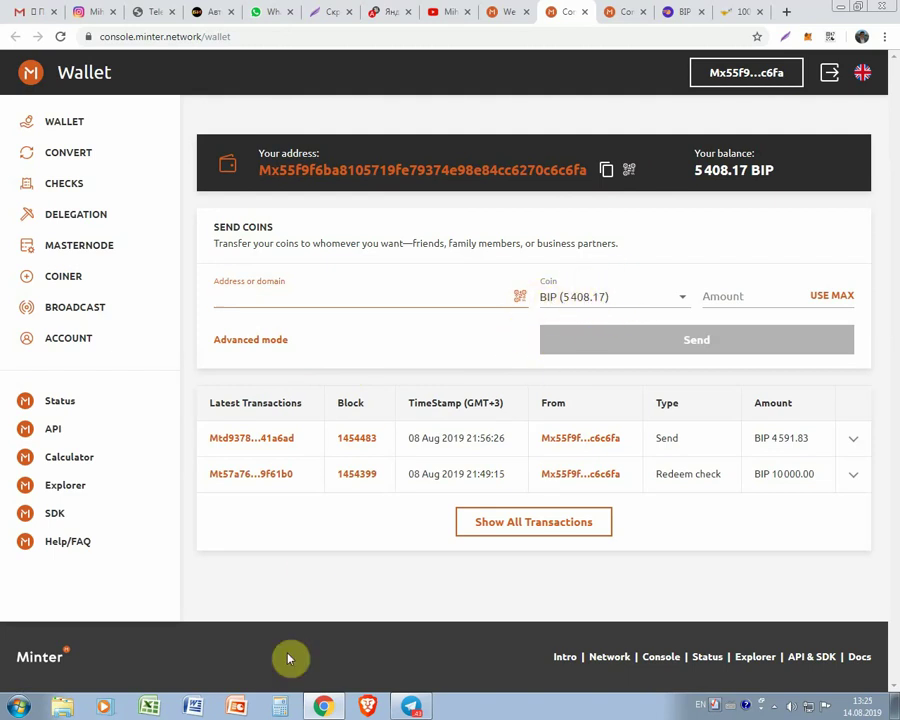
Open the system calculator, place it over the lower part of the wallet page and enter 5408 followed by the multiplication operator.
click(280, 705)
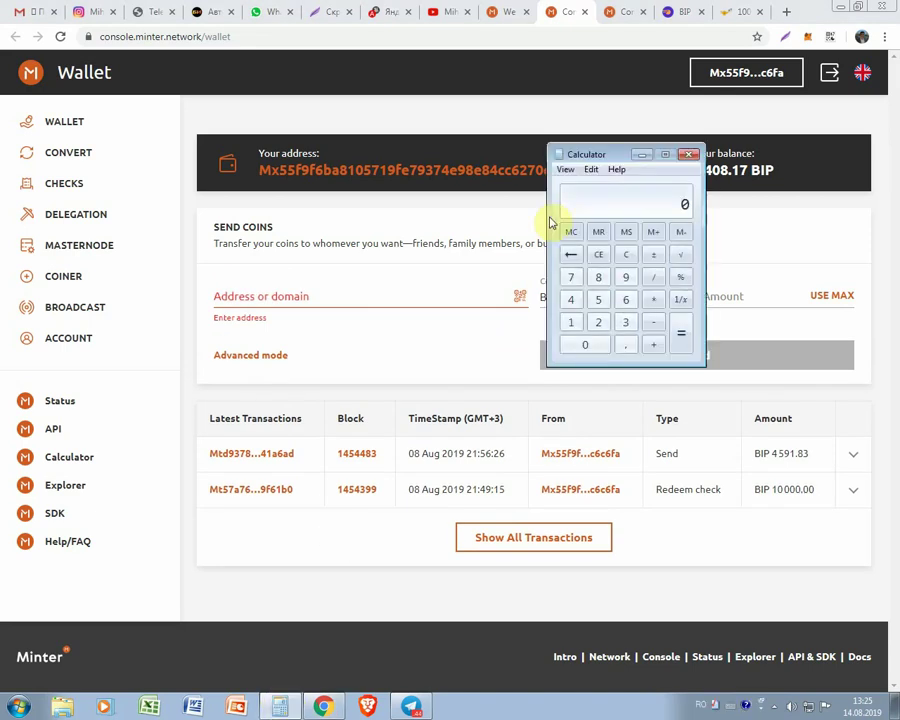
drag(600, 150, 737, 338)
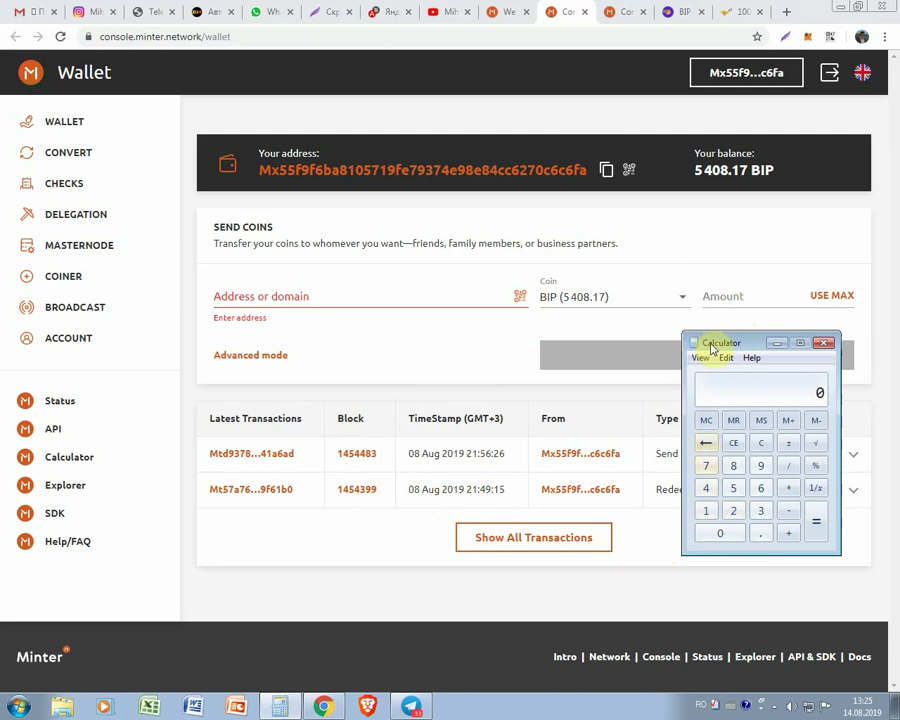
drag(754, 341, 735, 341)
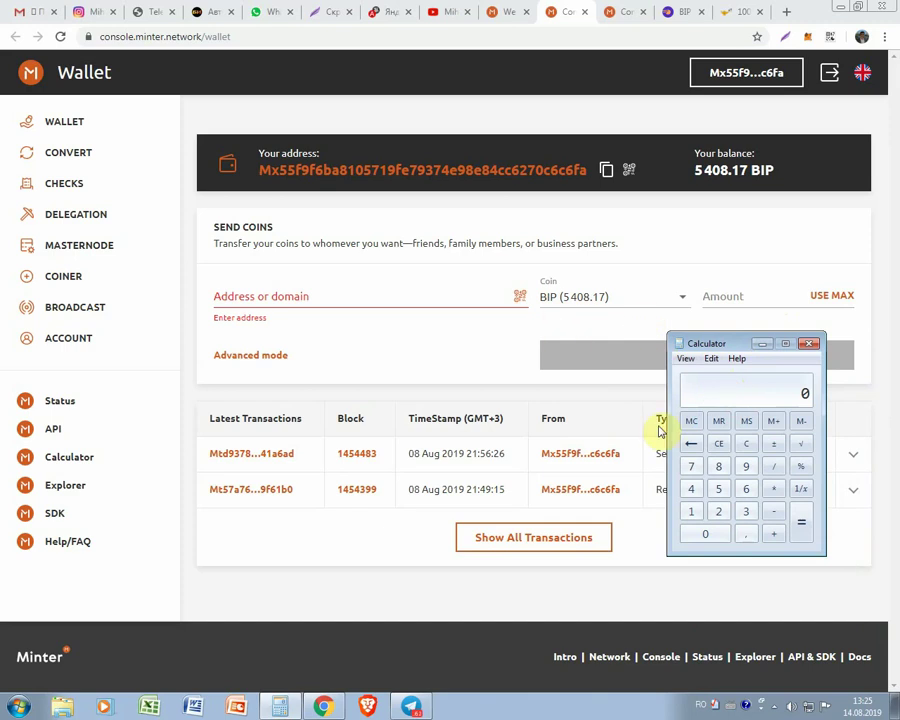
click(717, 490)
click(693, 489)
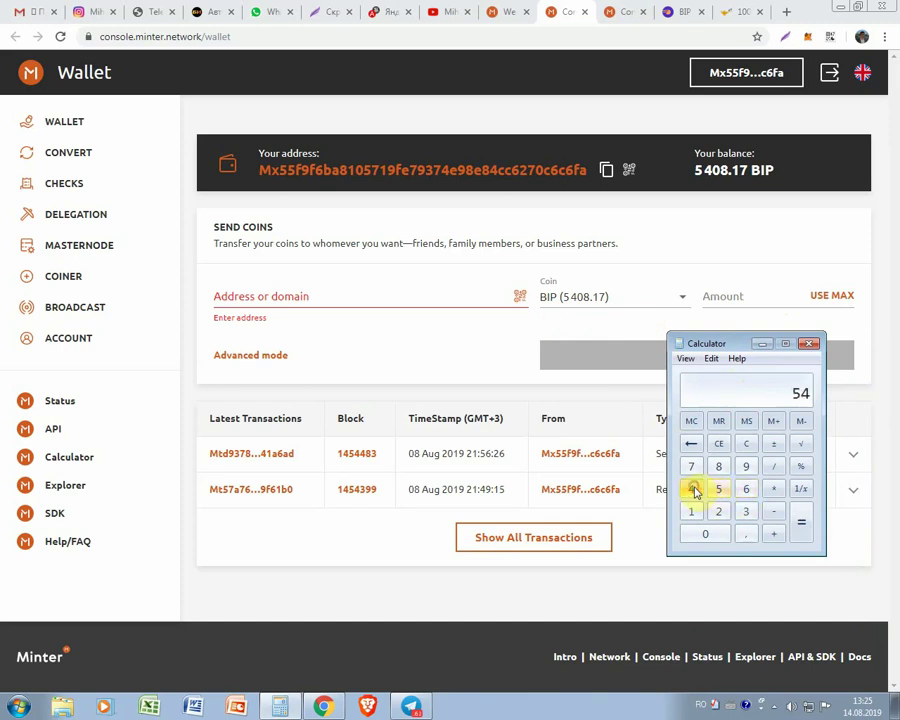
click(705, 536)
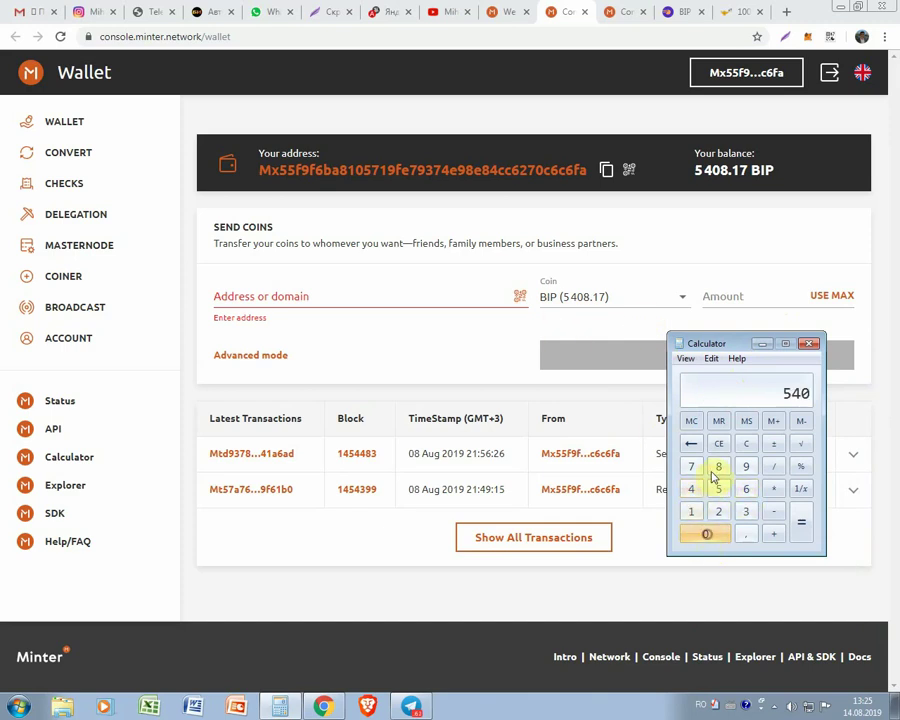
click(718, 467)
click(774, 488)
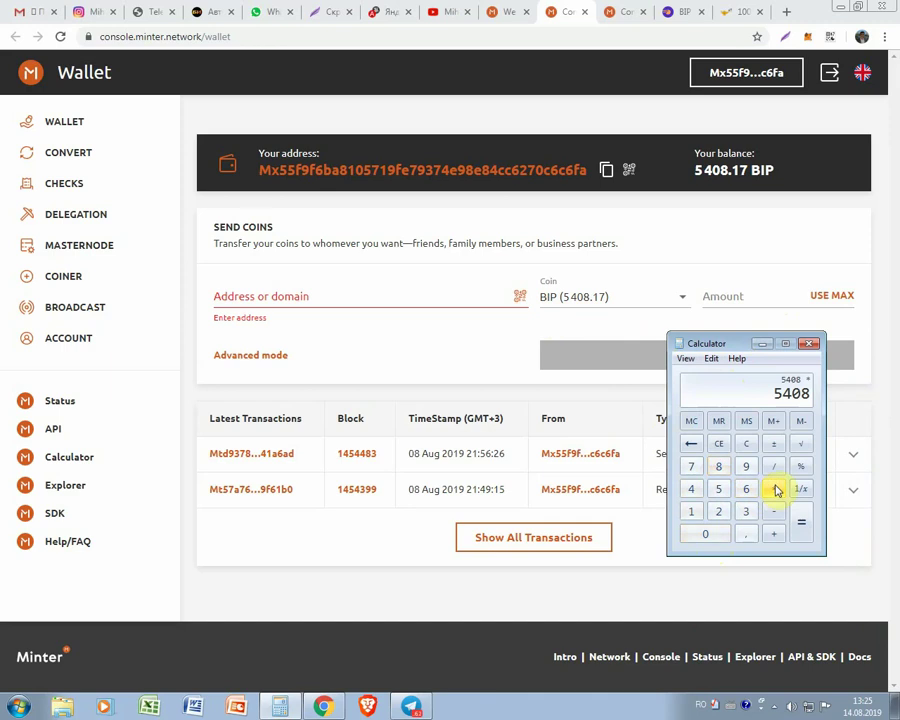
Check the current BIP price on bip.dev and the BIP exchange rates on the 1001 BTC exchange.
click(682, 11)
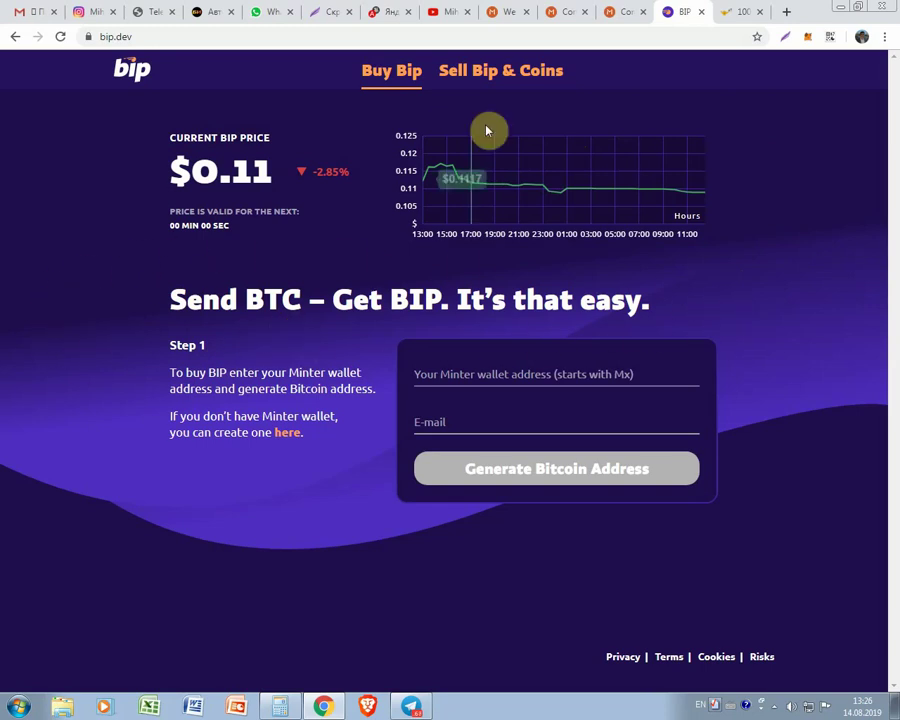
click(729, 11)
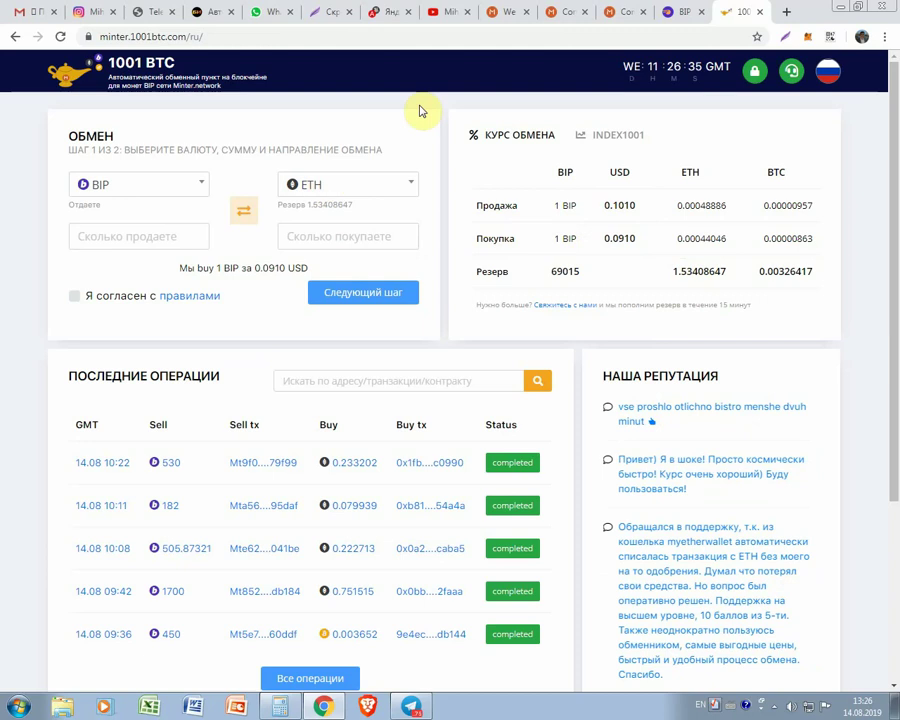
Return to the Minter wallet and set the amount of BIP to send to 2000.
click(567, 12)
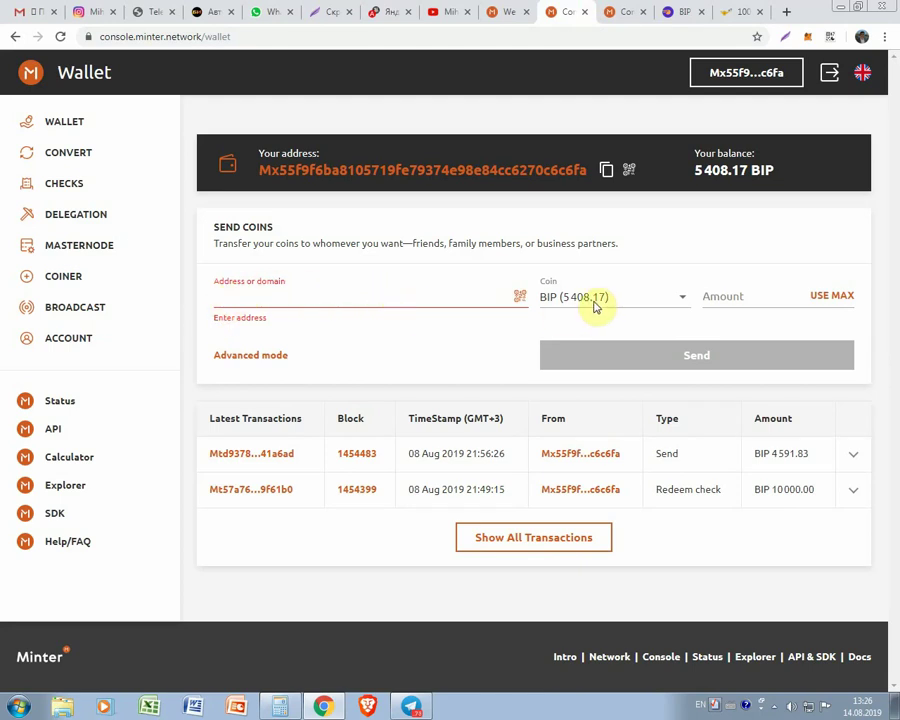
click(716, 297)
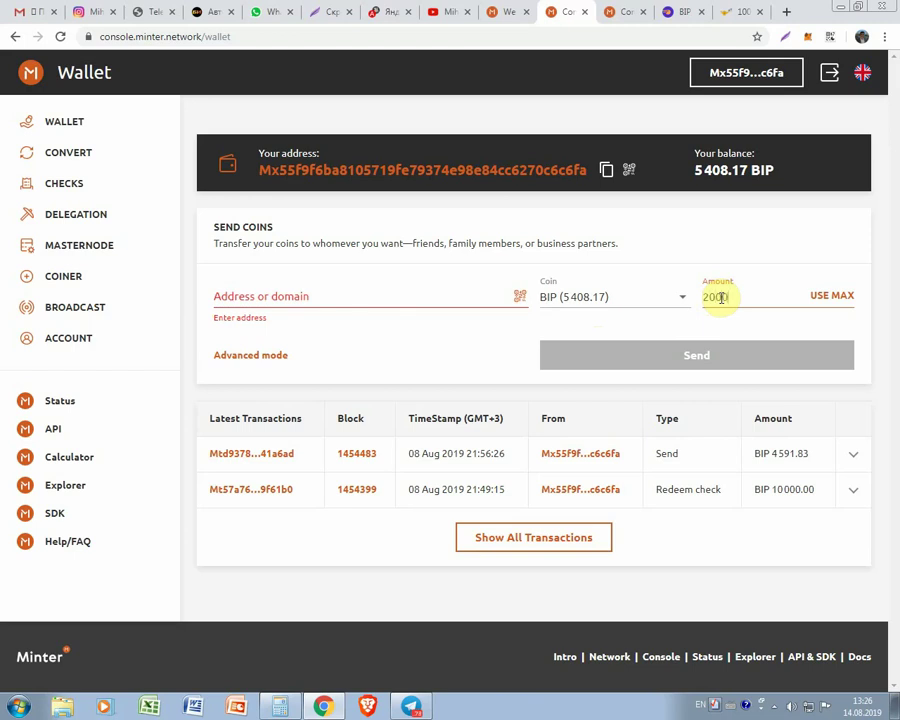
click(410, 352)
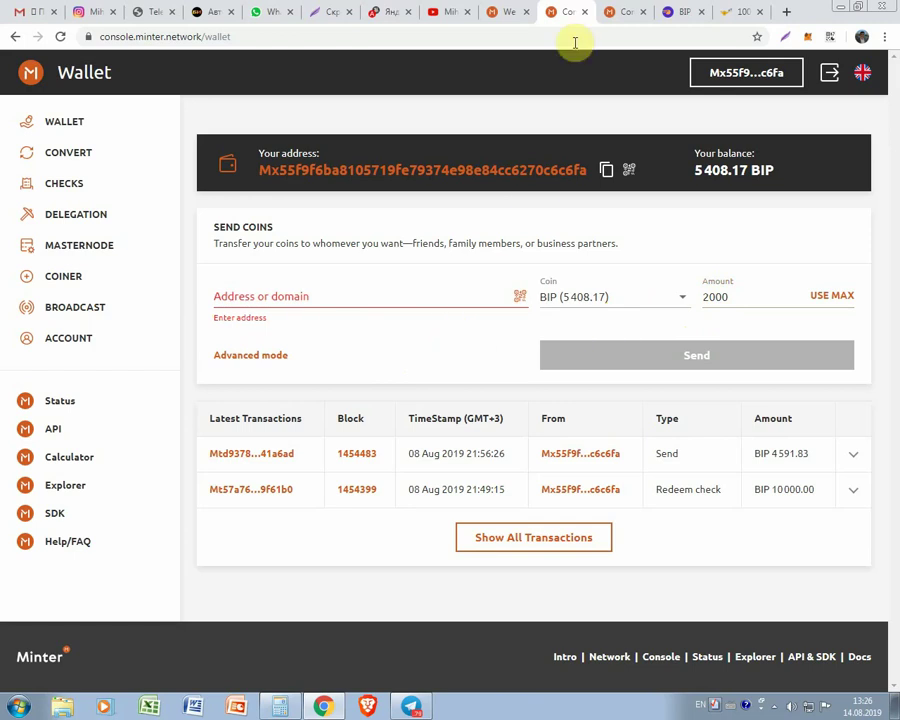
On the 1001 BTC exchange, choose ETH as the currency to give in exchange for BIP and set its amount to 1.
click(737, 11)
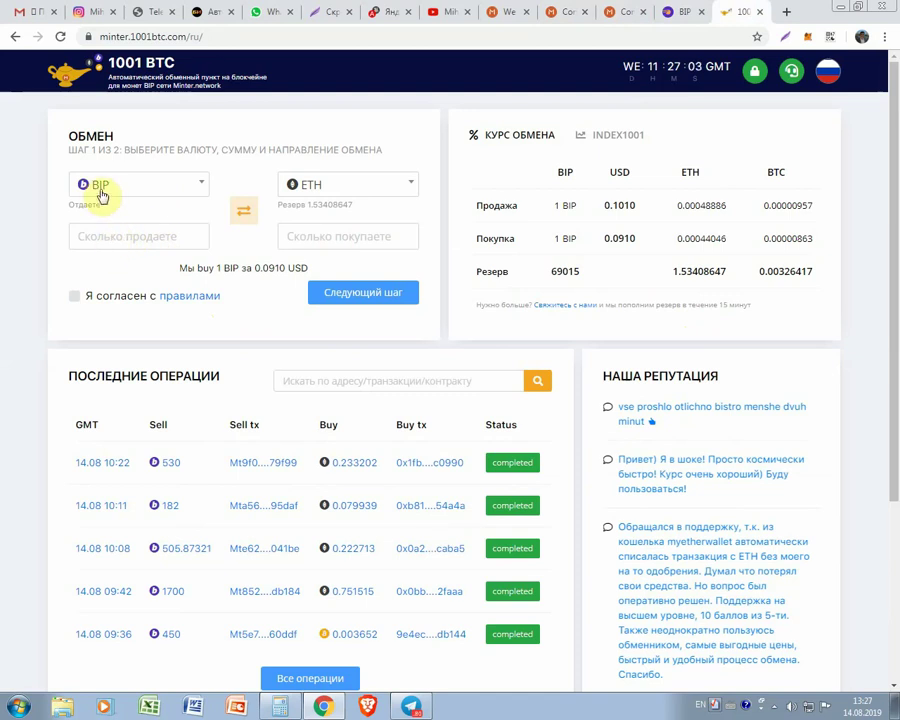
click(168, 195)
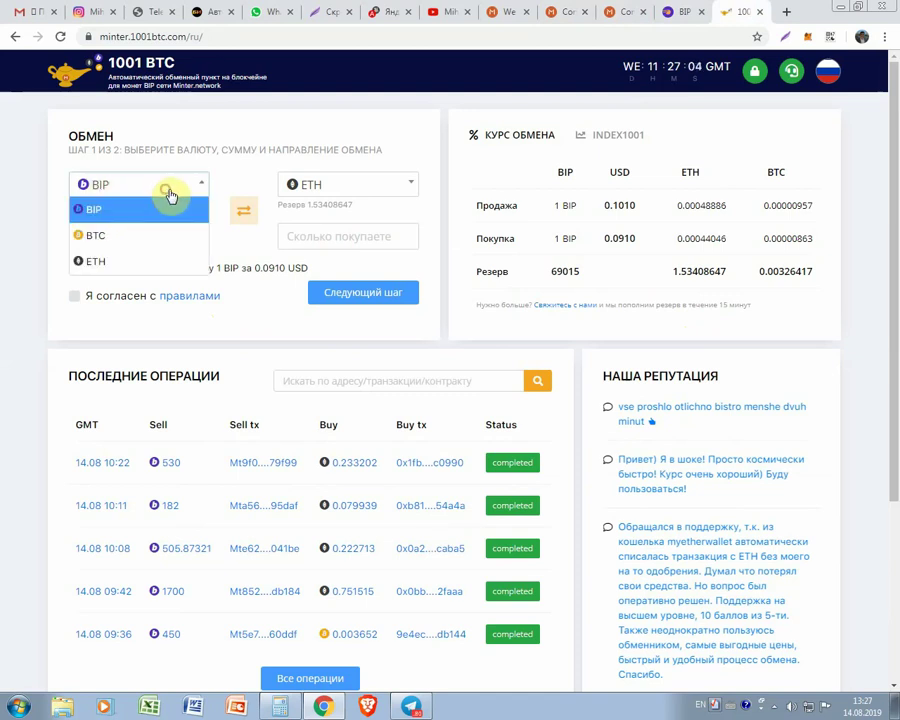
click(130, 262)
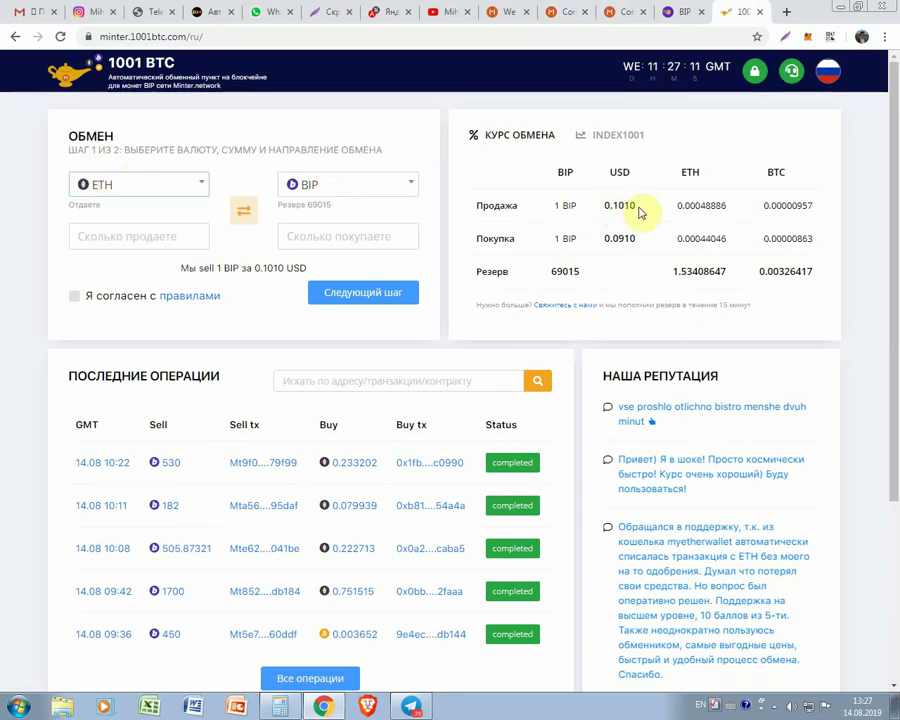
click(129, 231)
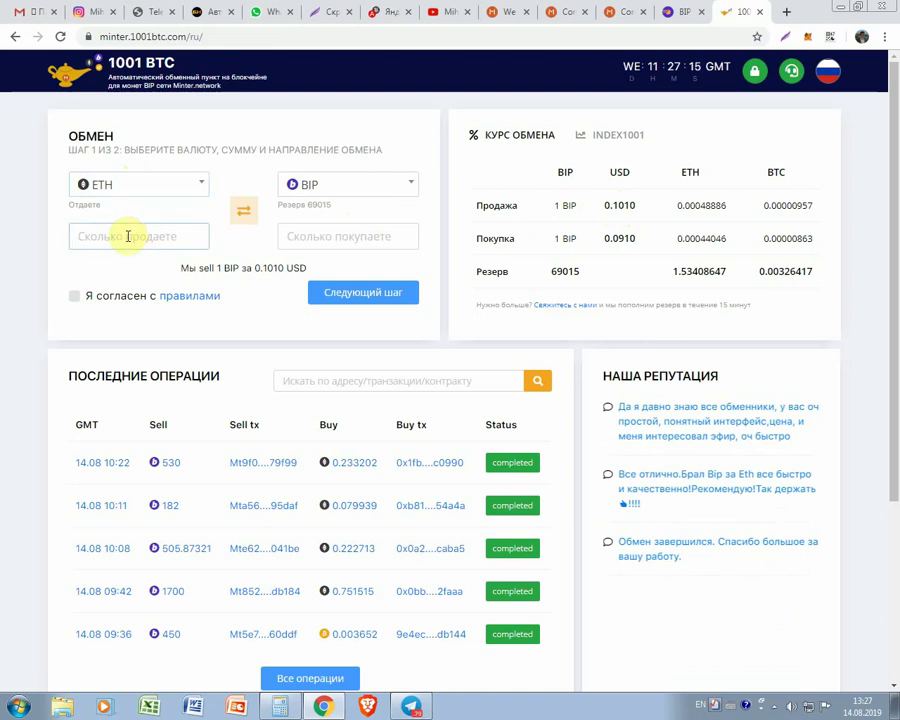
text(1)
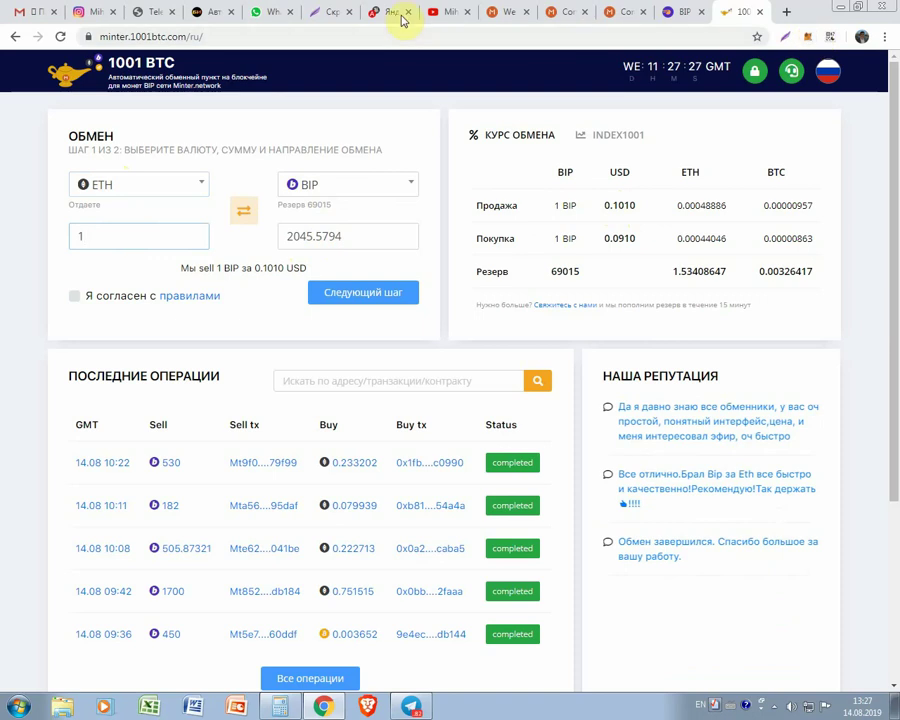
Switch to the YouTube channel page and look through its list of uploaded videos.
click(449, 11)
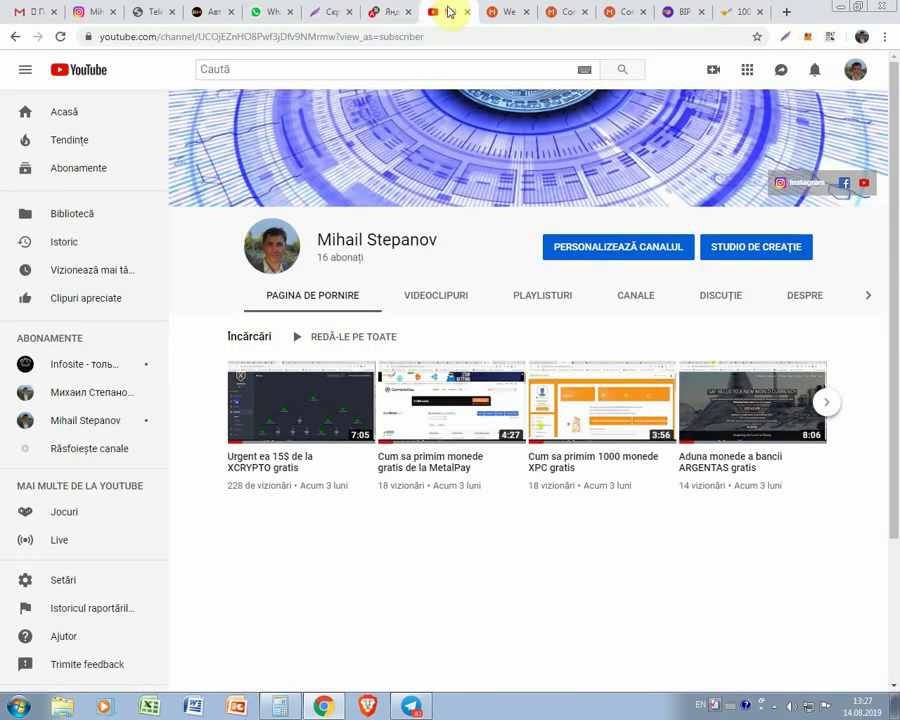
click(427, 300)
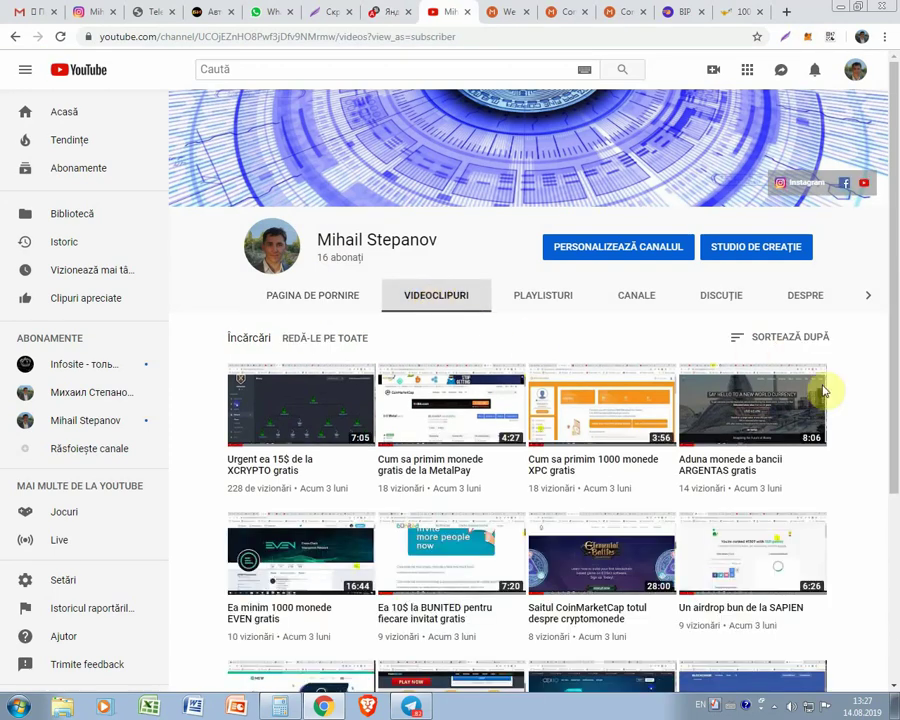
scroll(852, 403, down, 2)
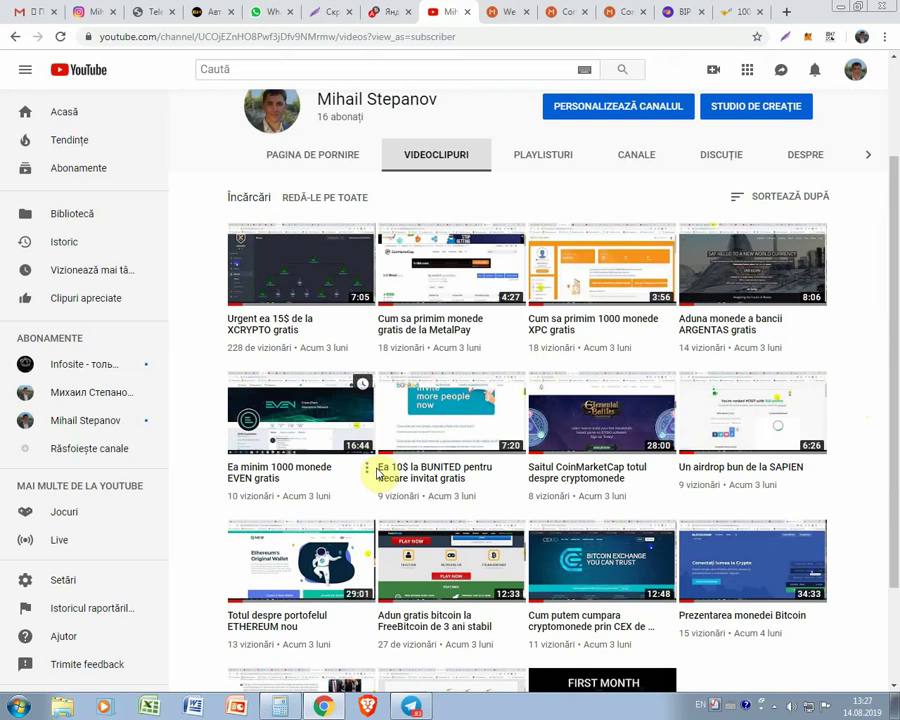
scroll(420, 515, down, 2)
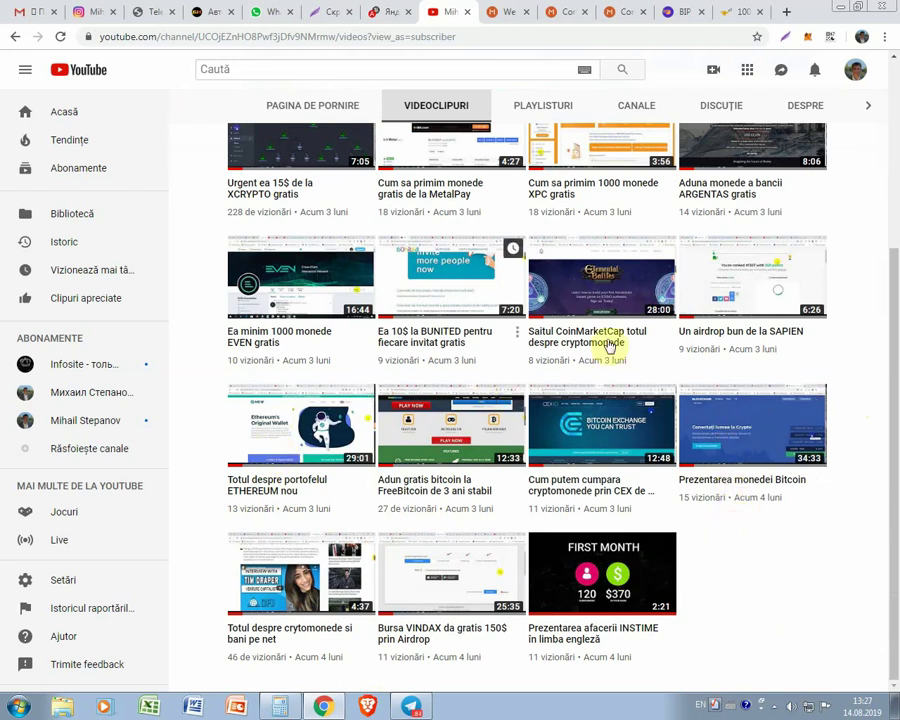
drag(892, 381, 883, 286)
scroll(883, 286, up, 3)
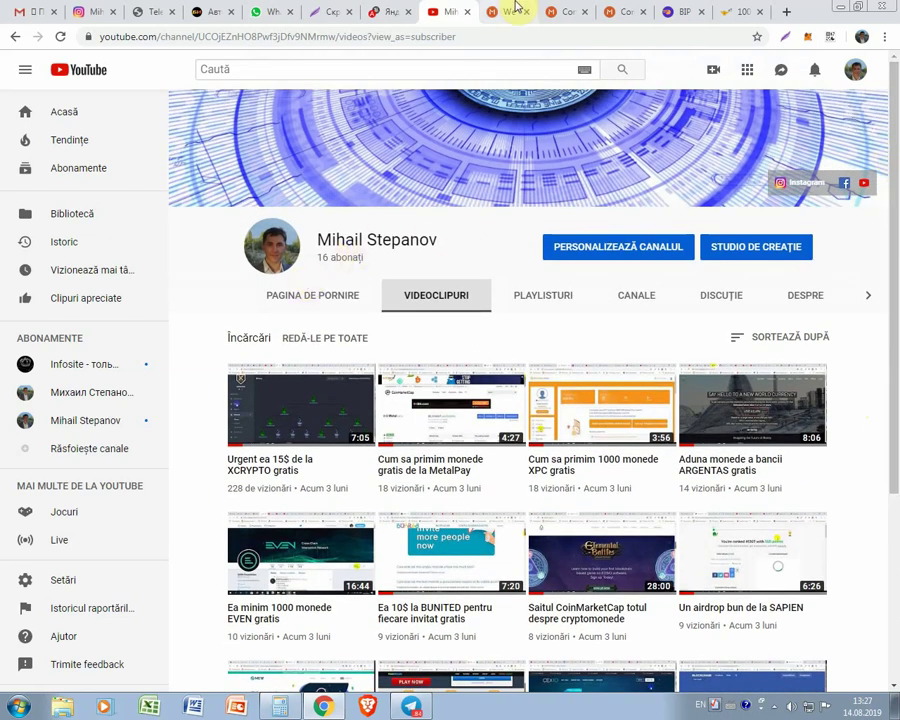
Dismiss the chat notification over the Minter wallet, look at the group chat in Telegram and return to the wallet.
click(566, 10)
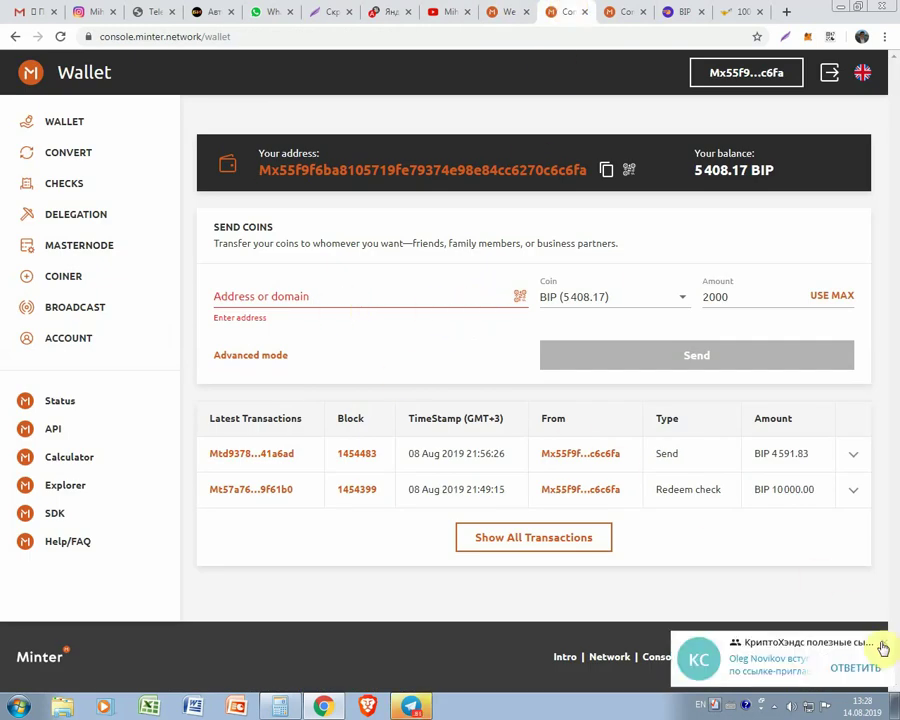
click(883, 648)
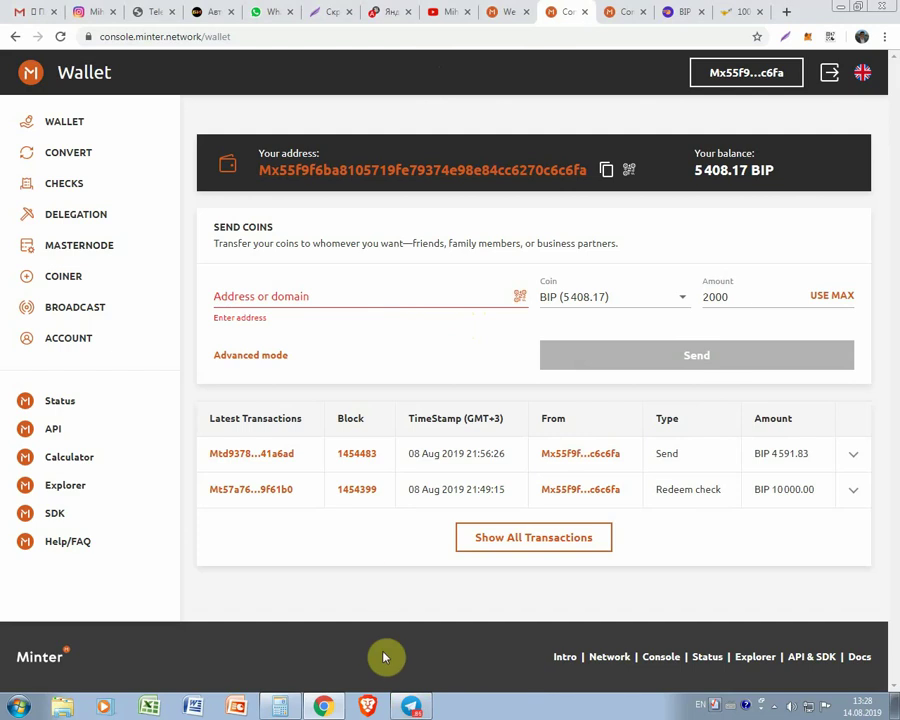
click(410, 706)
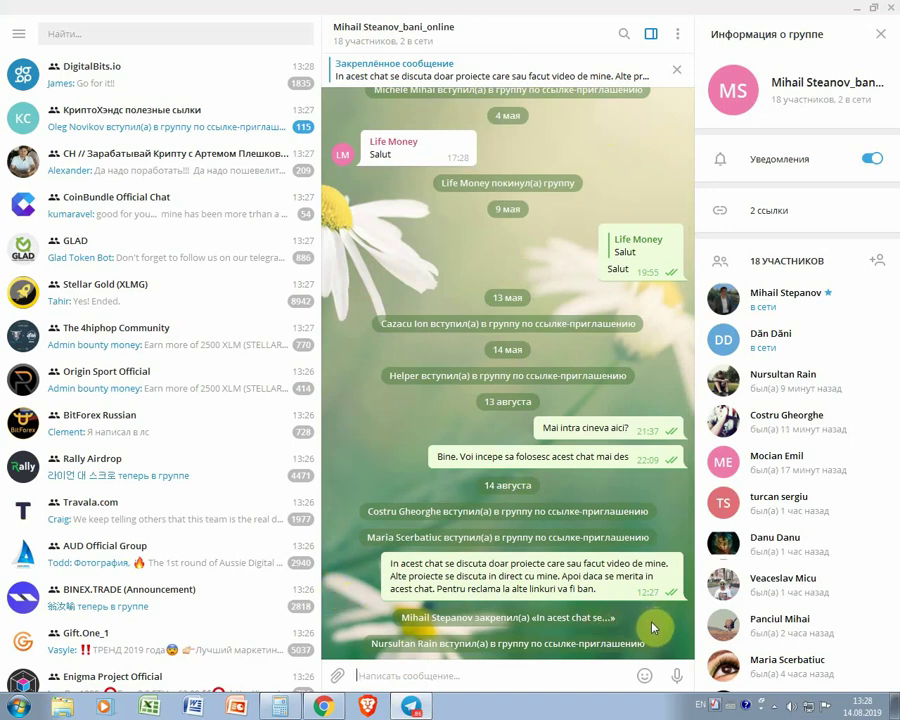
click(466, 673)
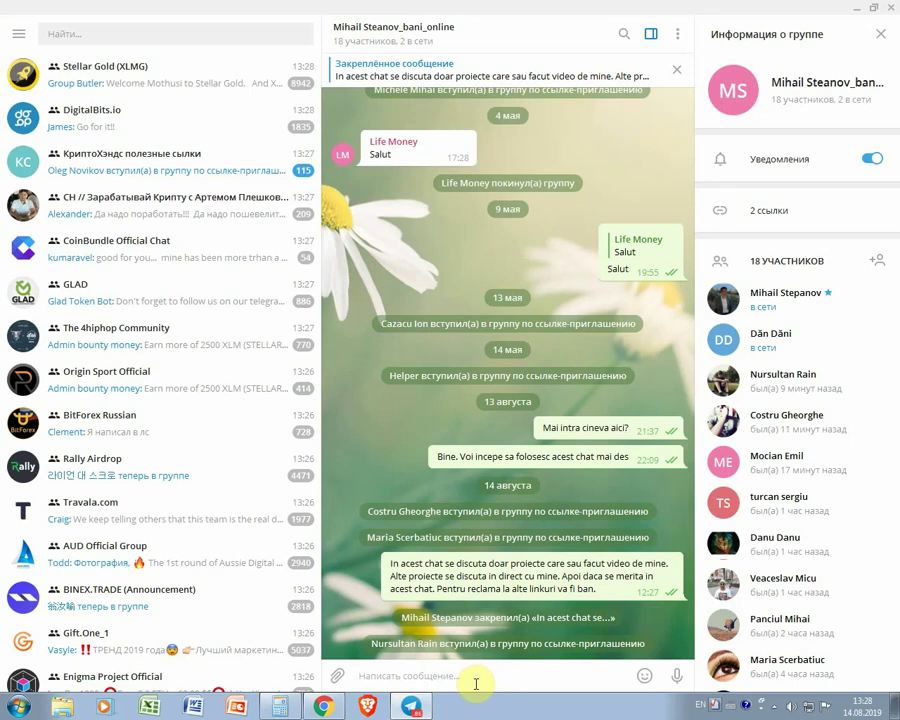
click(325, 707)
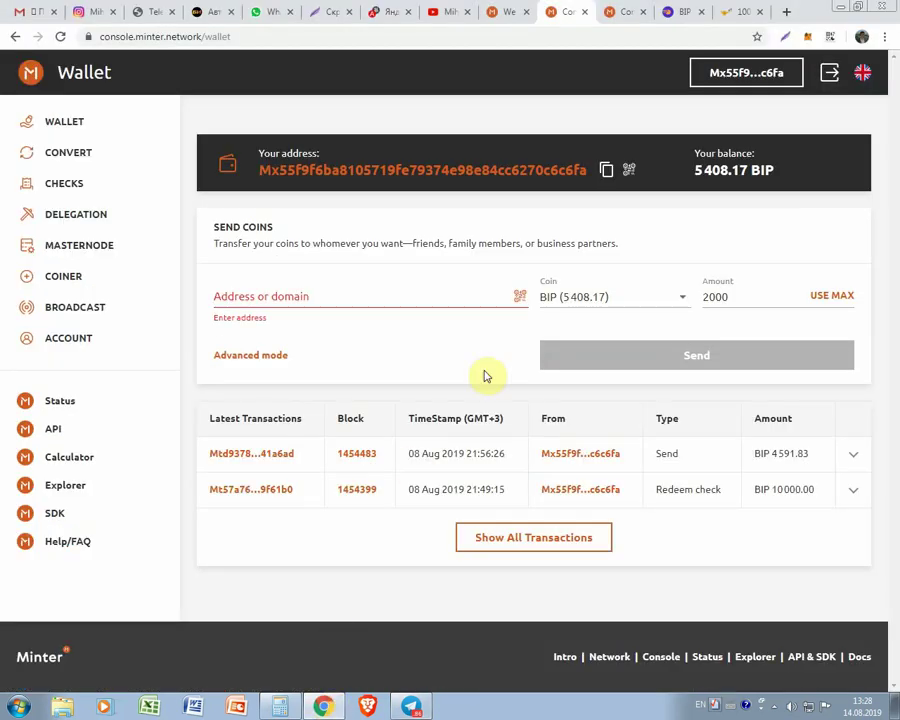
From the 1001 BTC exchange page, open MetaMask, copy the address of Account 2 and view the account on Etherscan.
click(283, 294)
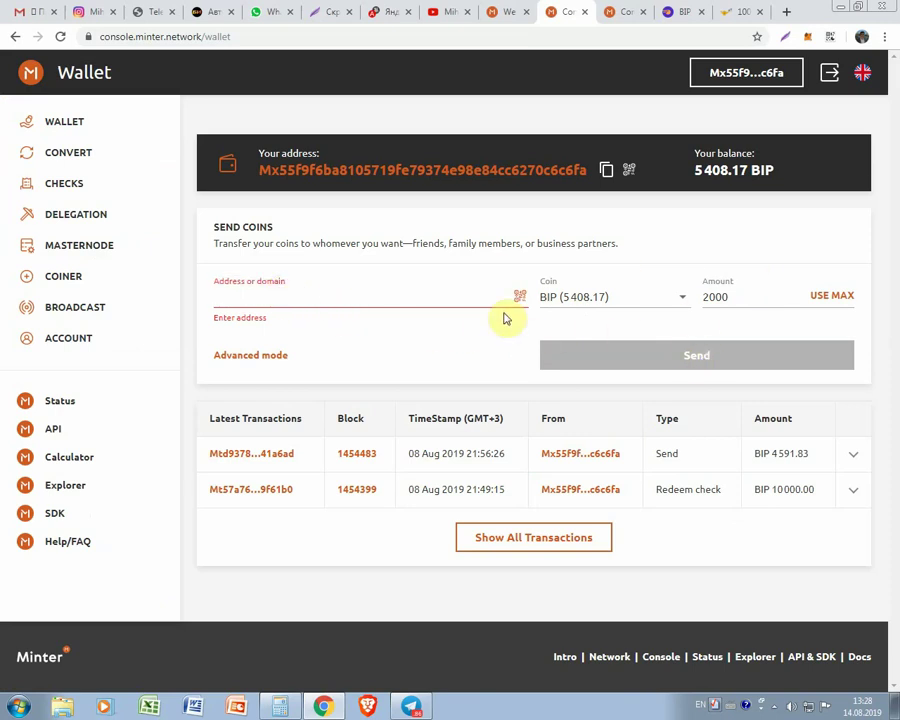
click(737, 12)
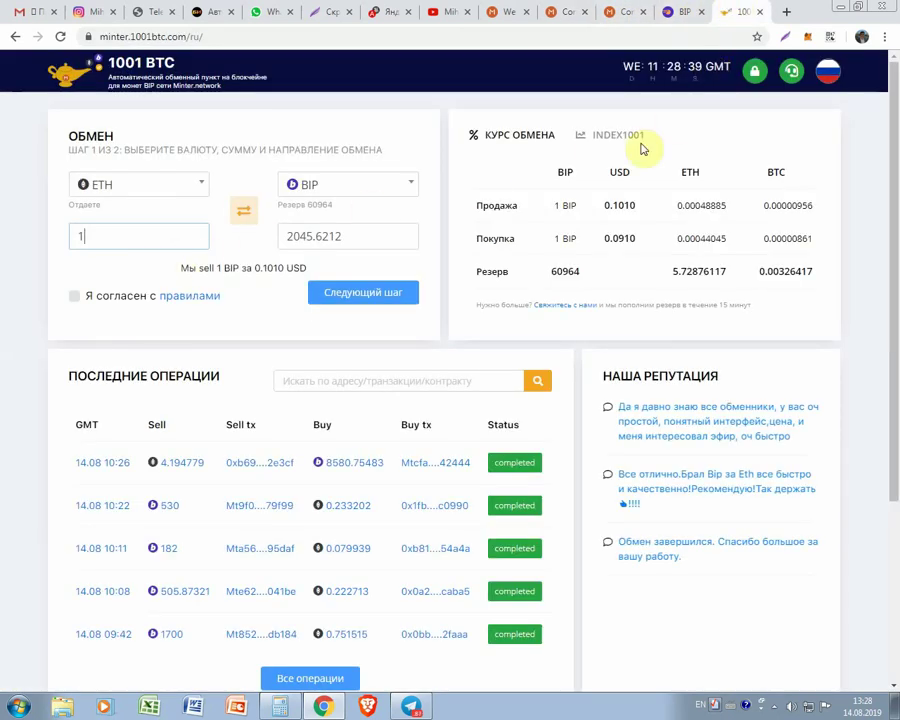
click(808, 38)
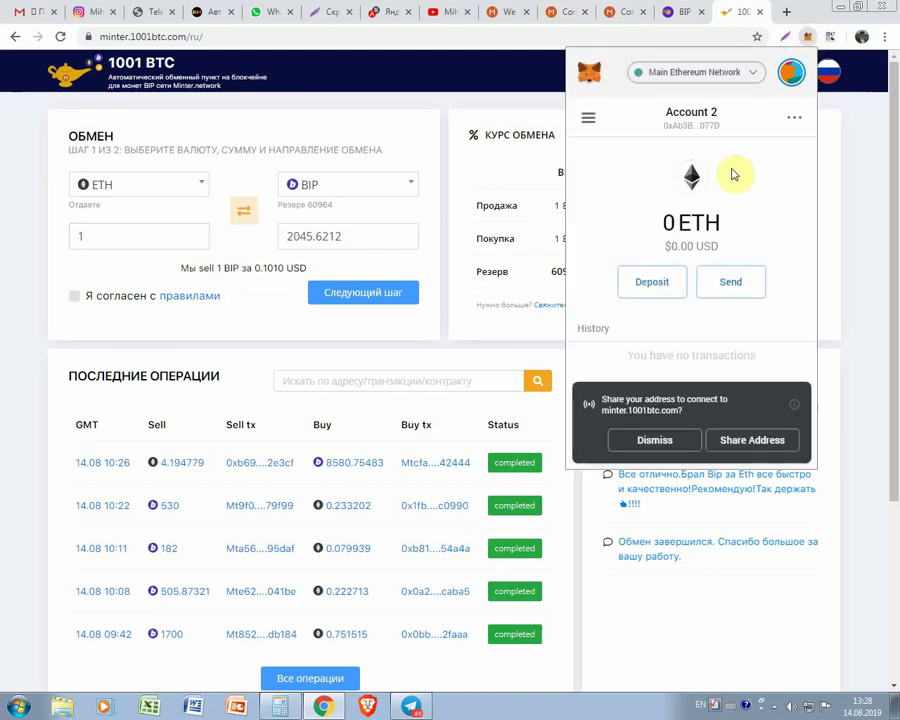
click(687, 125)
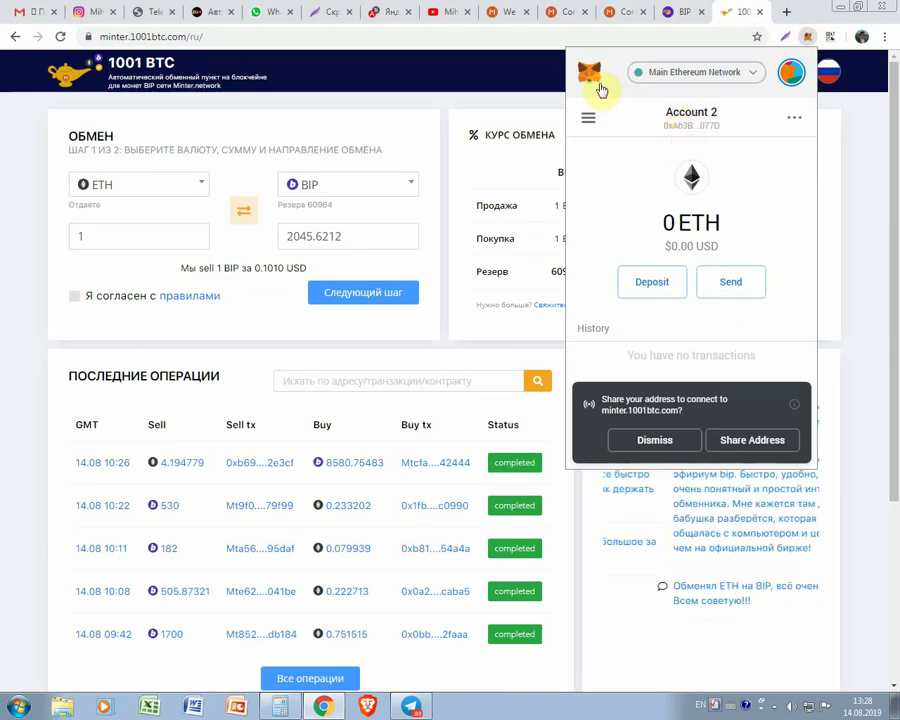
click(796, 120)
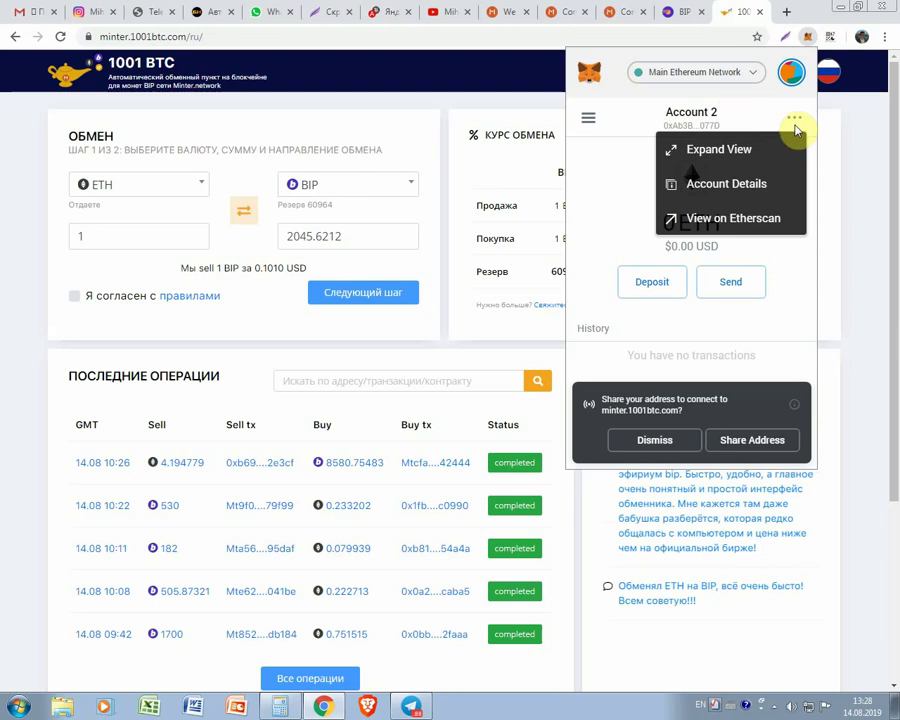
click(725, 229)
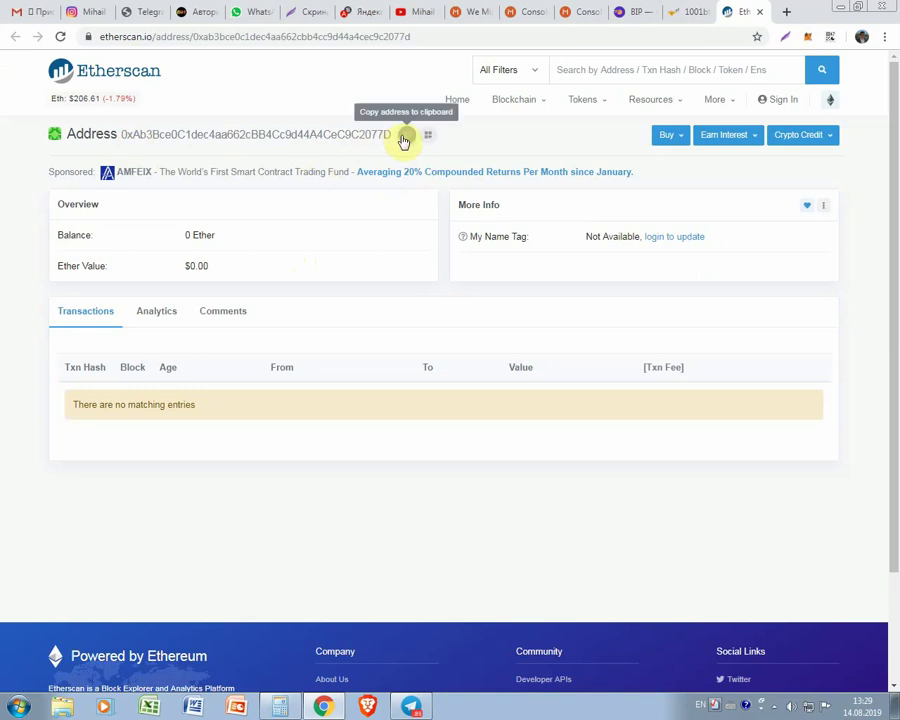
Switch to the Minter docs page, open the Explorer from there, and look over the Explorer, docs and Minter wallet pages.
click(576, 68)
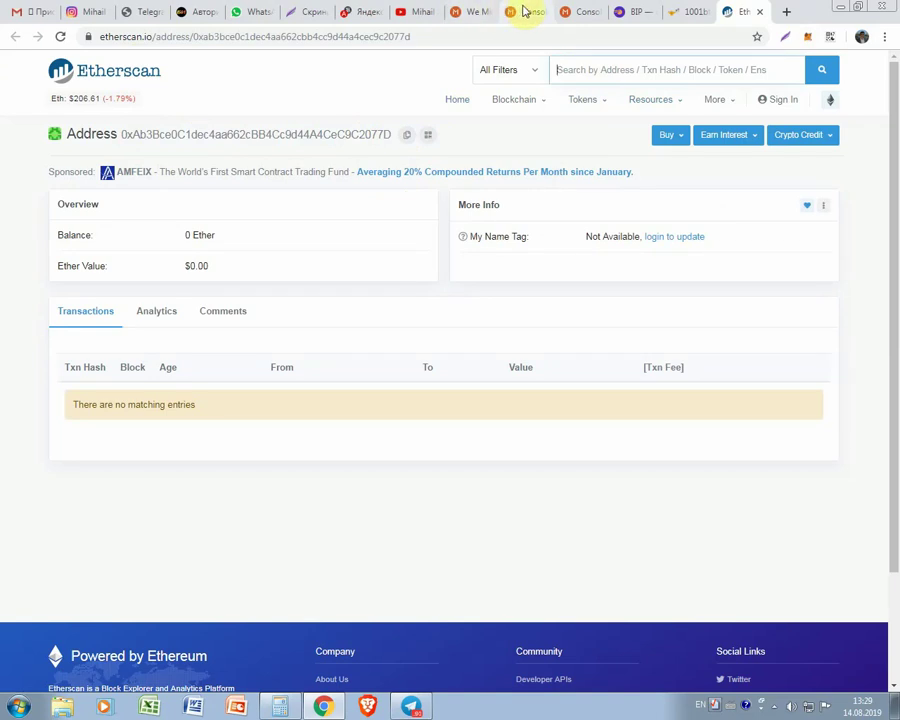
click(468, 12)
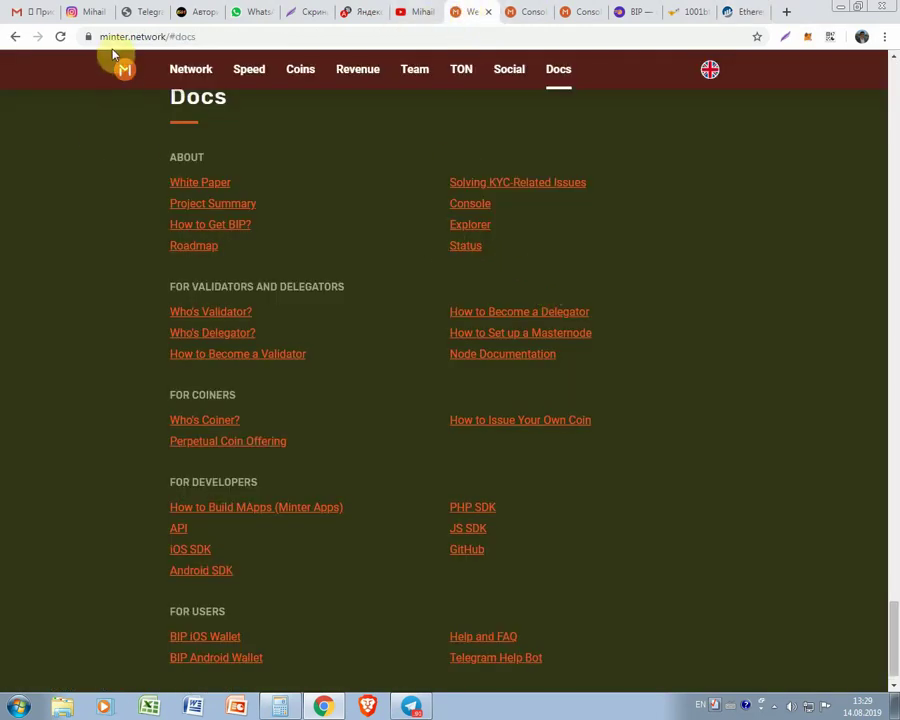
click(469, 226)
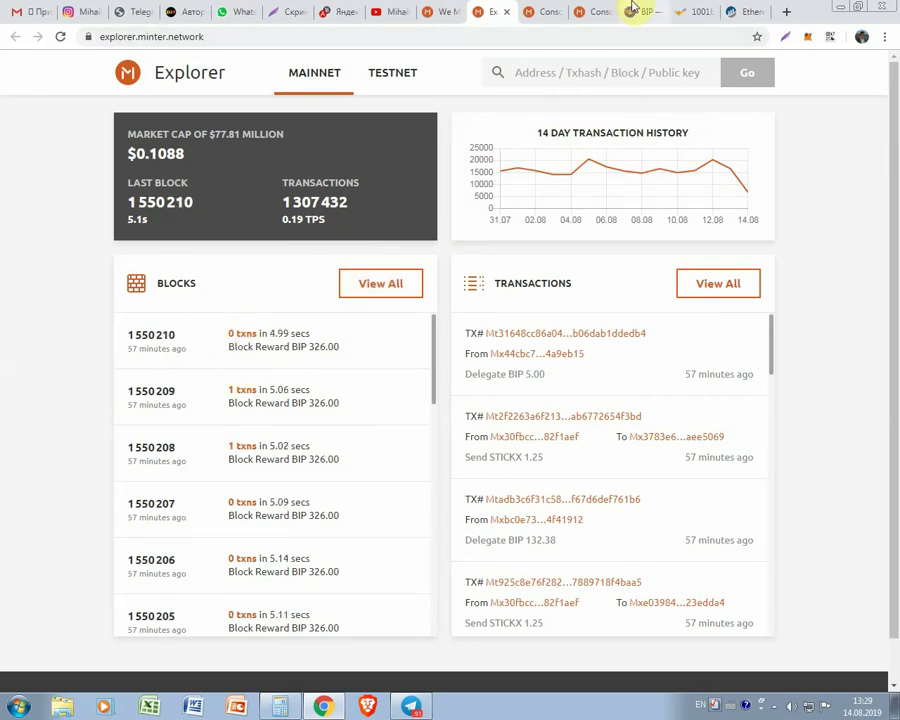
click(594, 11)
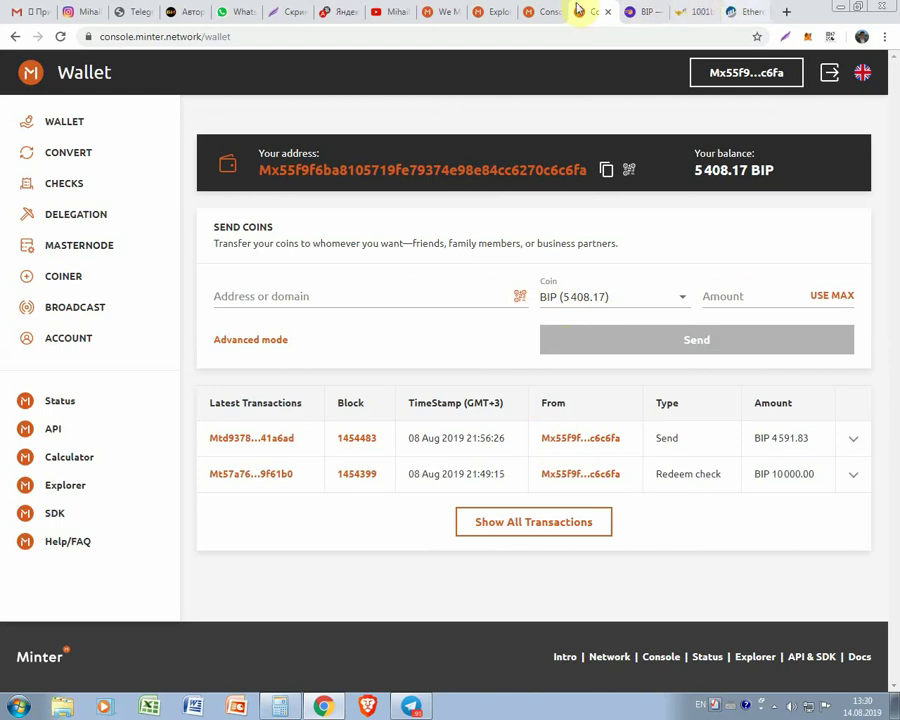
click(483, 15)
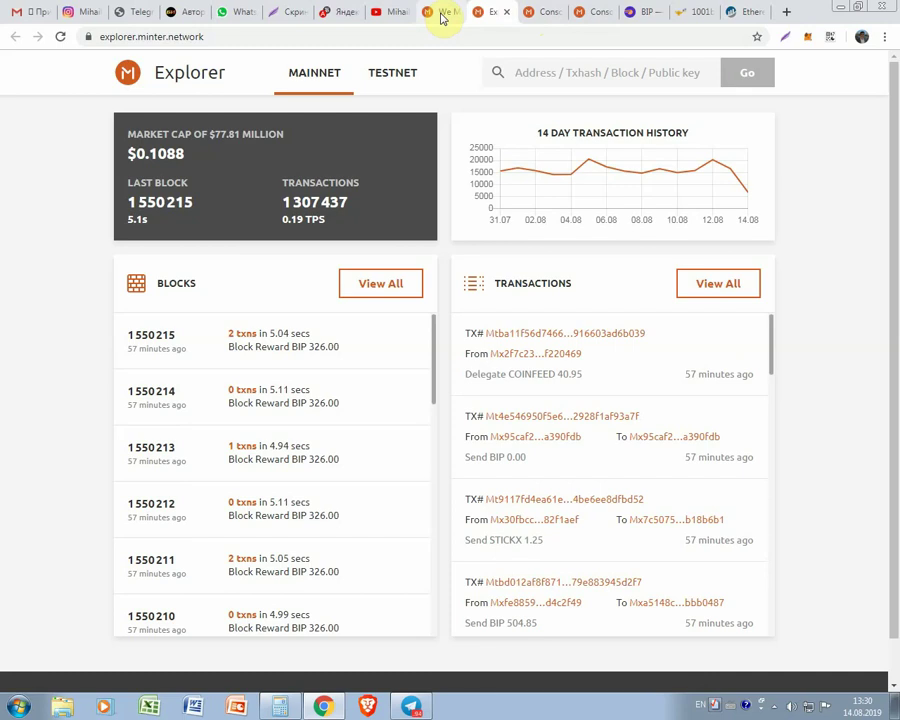
click(443, 17)
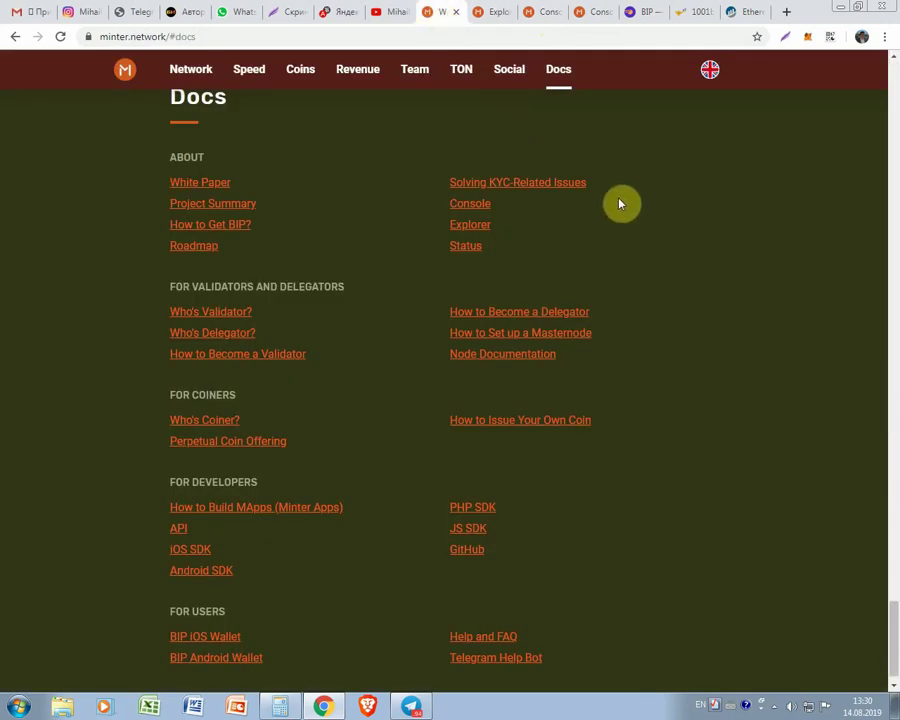
click(548, 12)
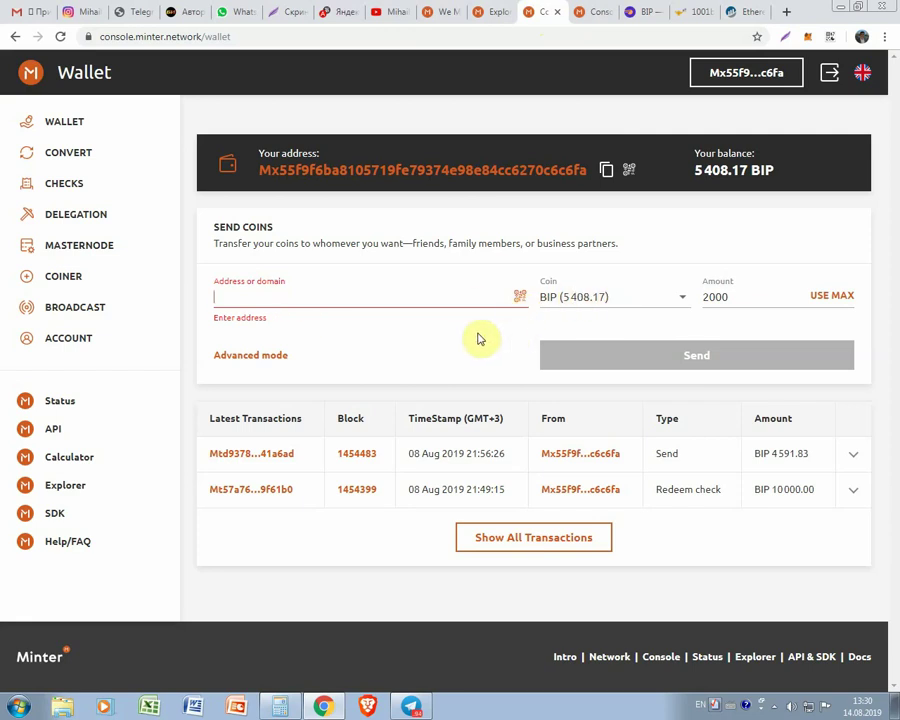
Switch to the 1001 BTC exchange, choose BIP as the currency to give for ETH and set its amount to 2000.
click(694, 13)
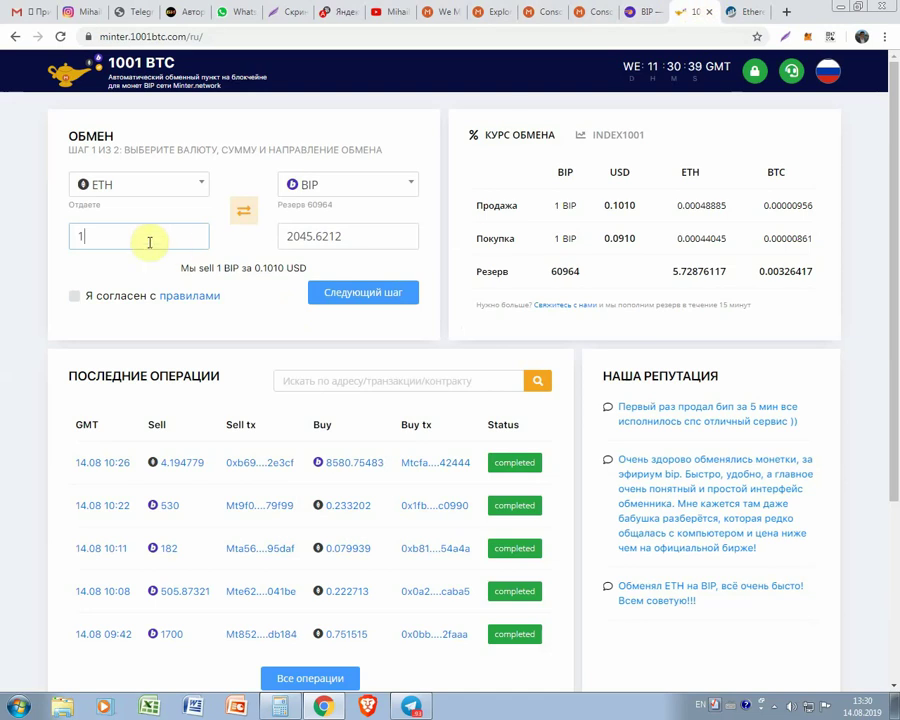
click(170, 193)
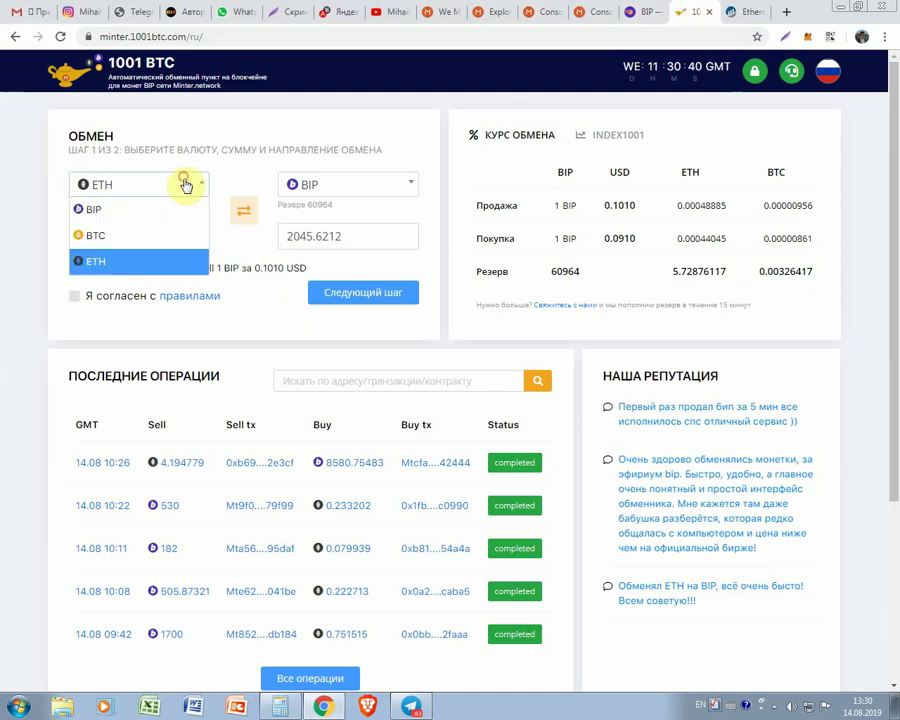
click(140, 208)
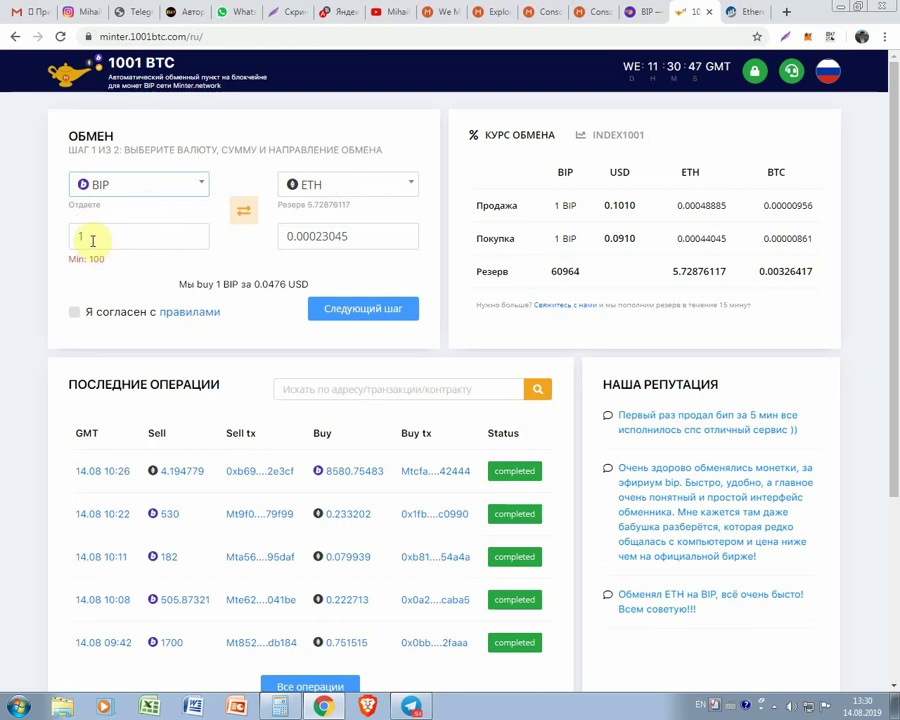
drag(92, 240, 76, 240)
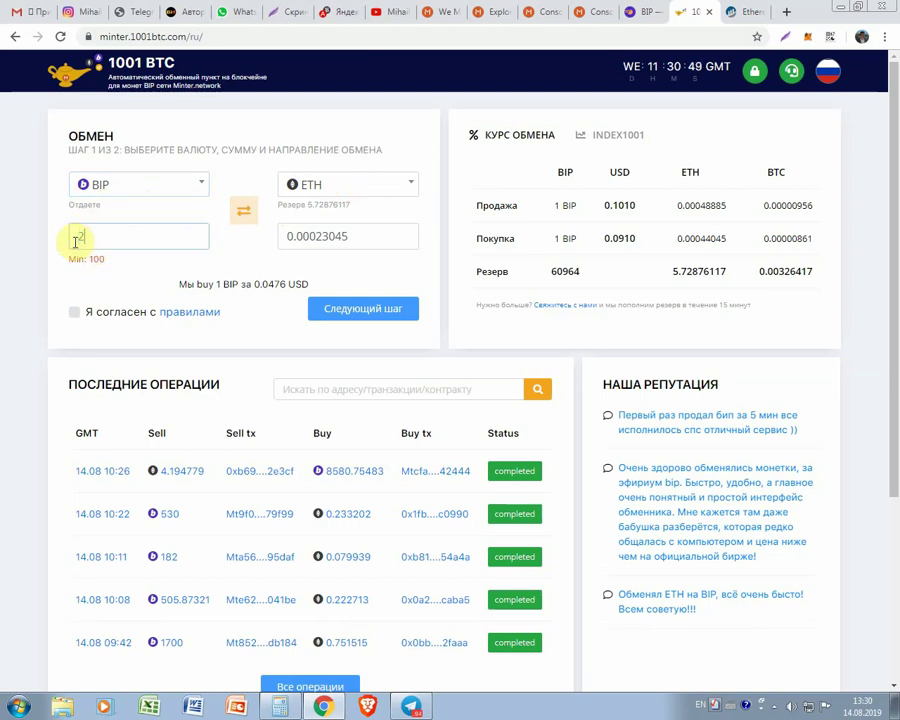
text(200)
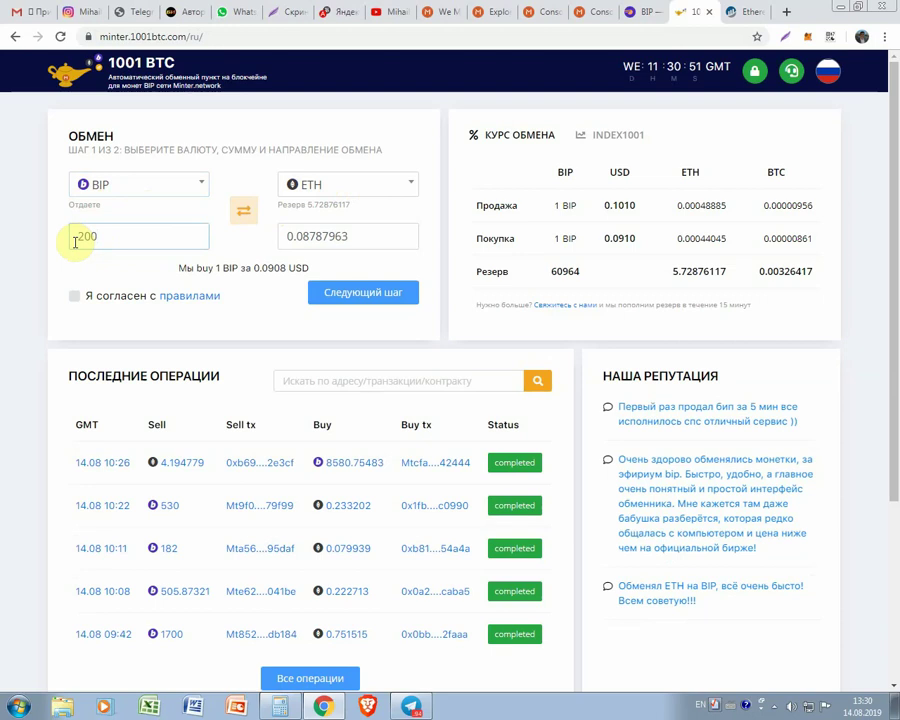
text(0)
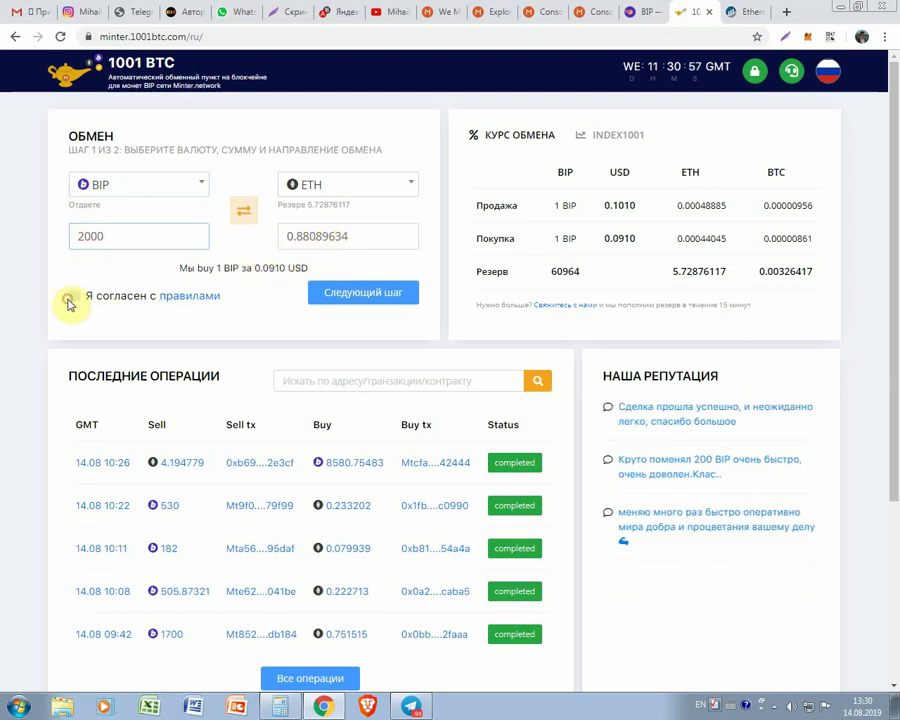
Change the exchange site's language to English and submit a sale of 2000 BIP for ETH, agreeing to the terms of use.
click(828, 78)
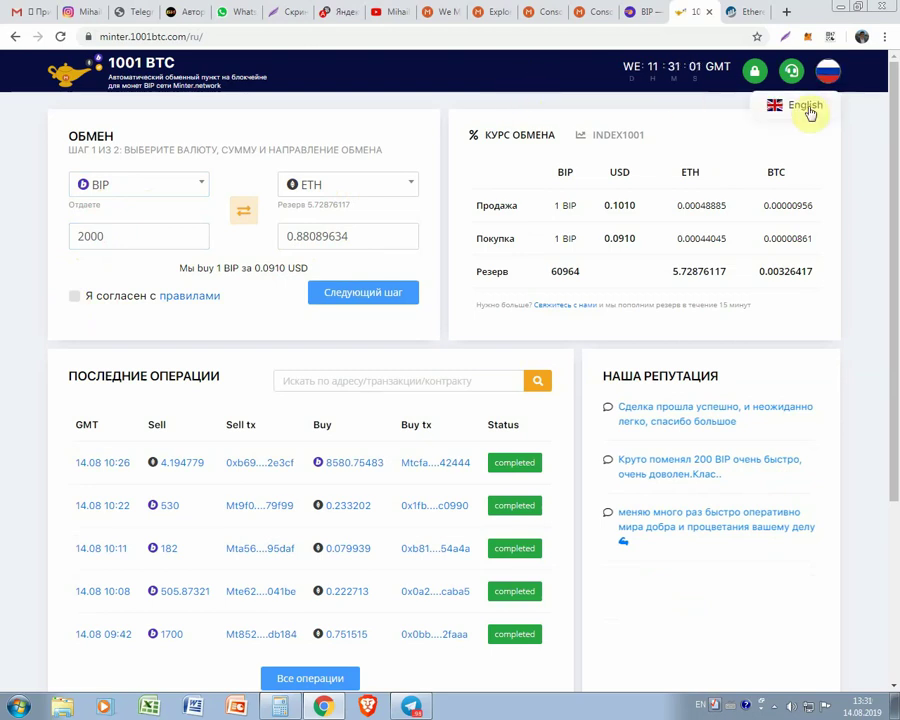
click(805, 106)
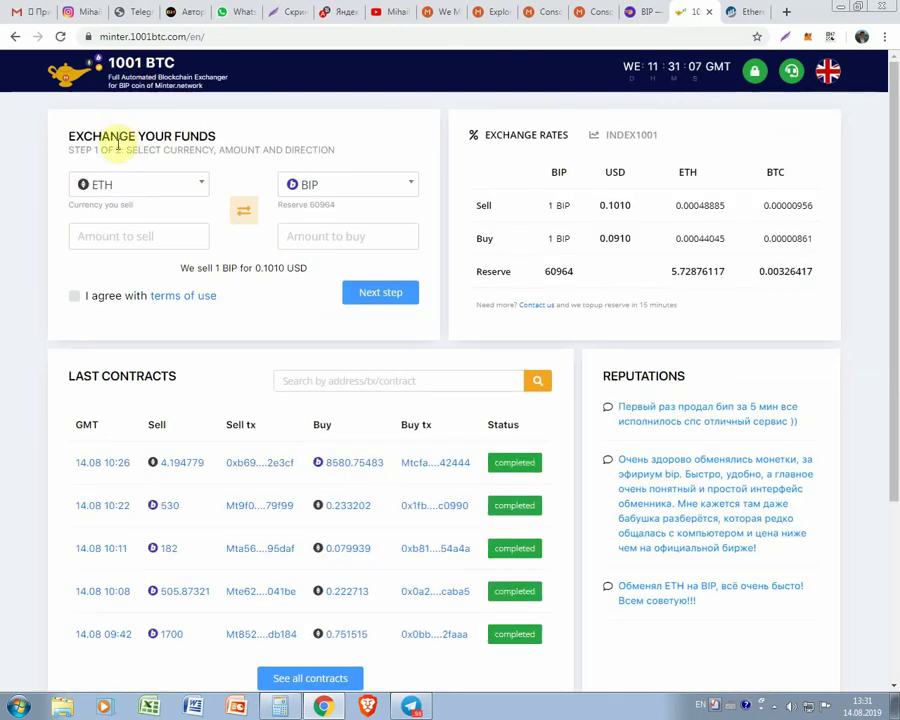
click(176, 190)
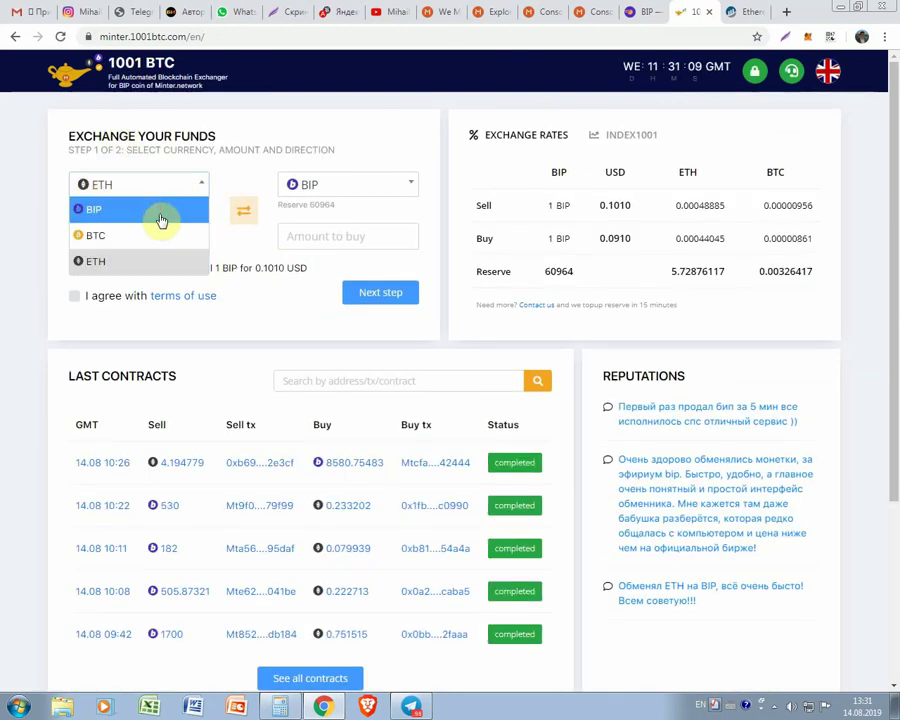
click(160, 208)
click(110, 238)
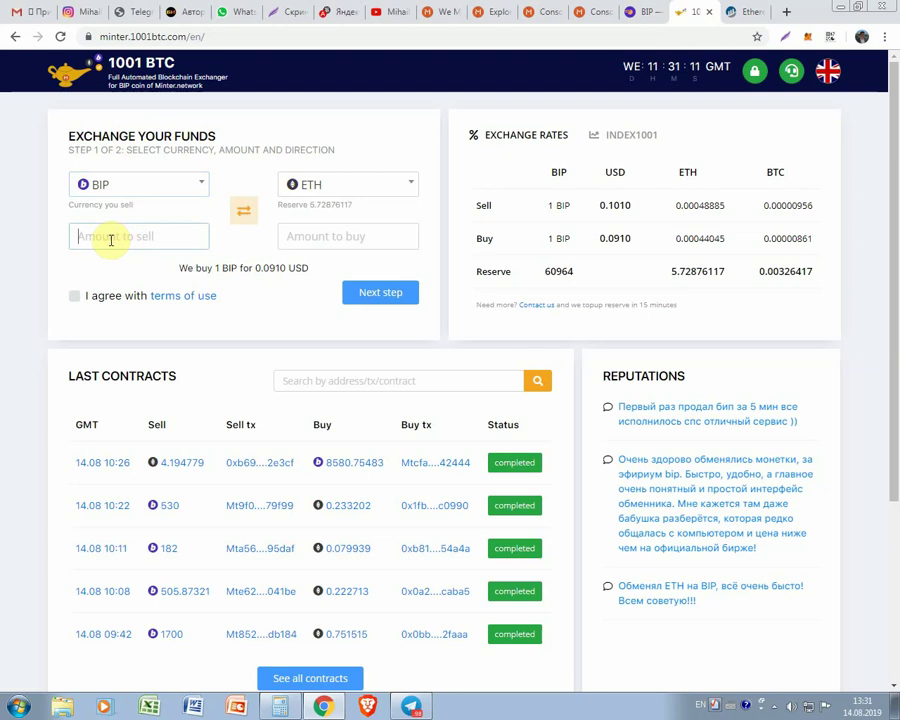
text(2000)
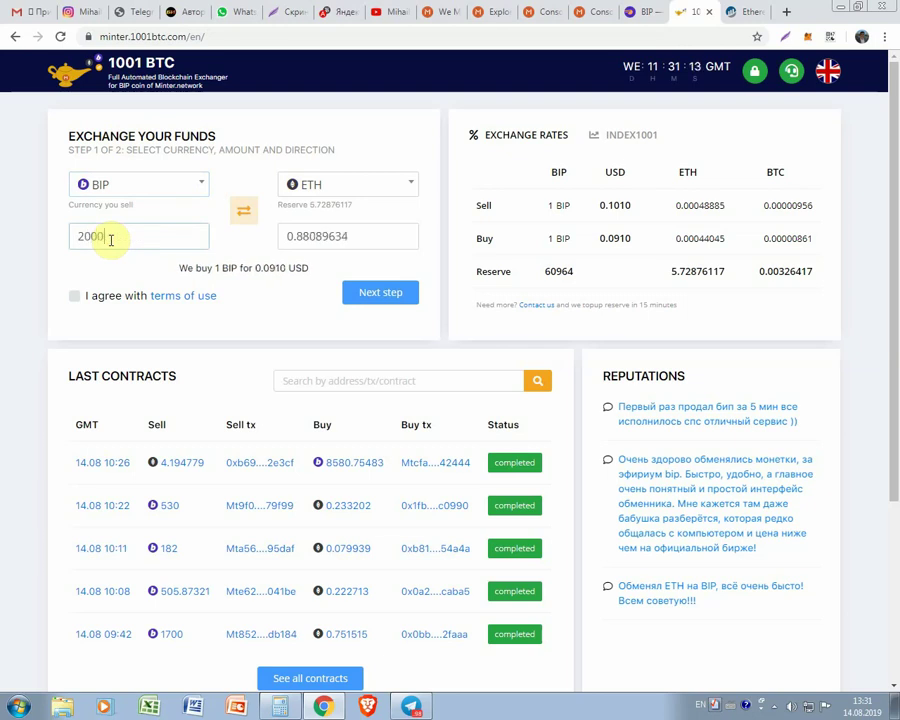
click(74, 296)
click(379, 303)
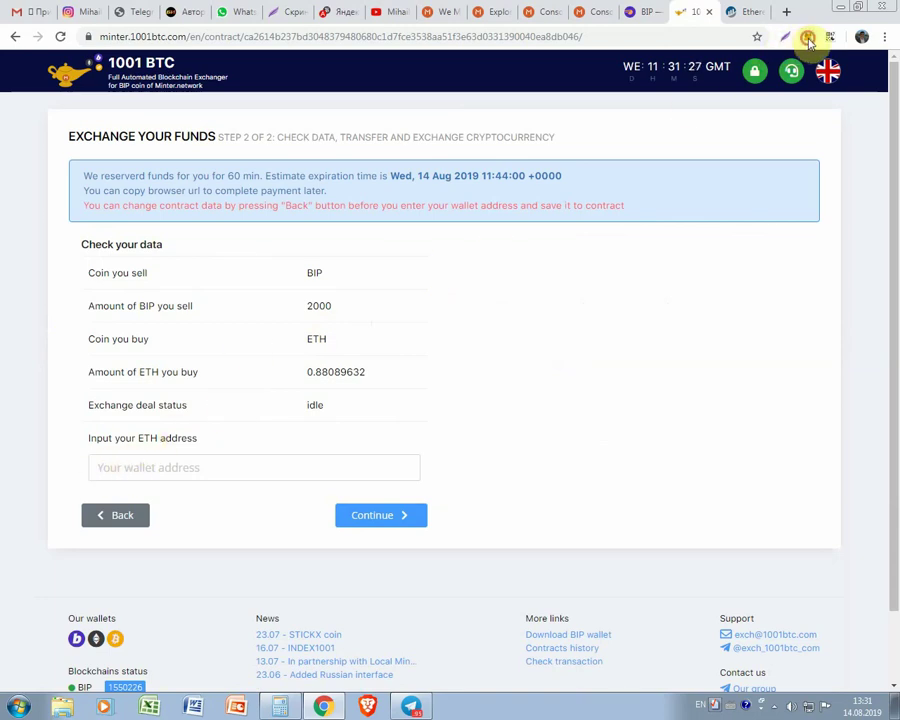
Switch to the Etherscan page and copy the Ethereum address from its URL.
click(740, 11)
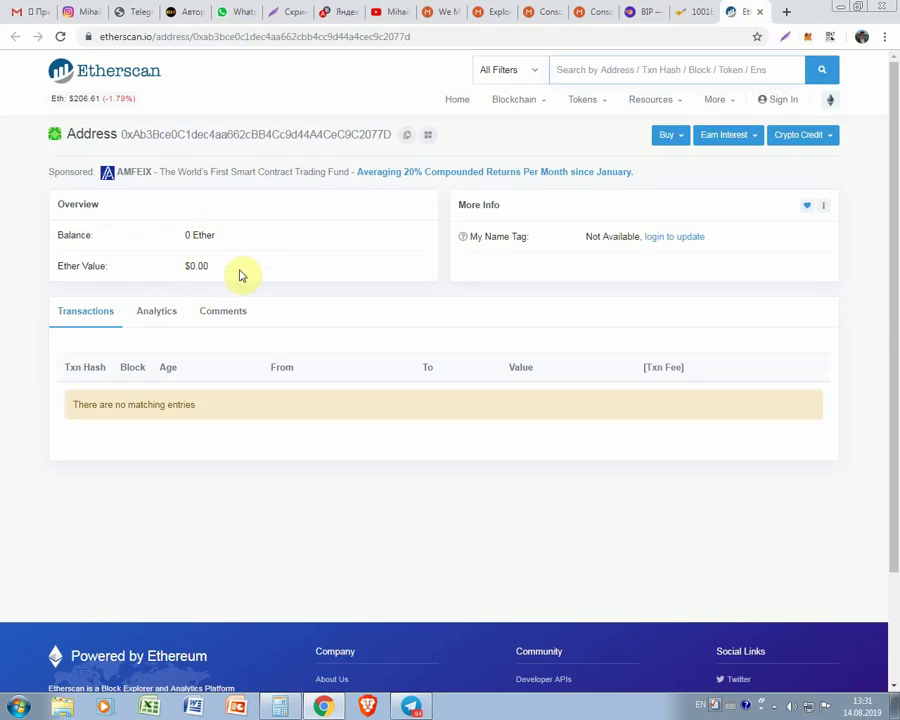
click(699, 19)
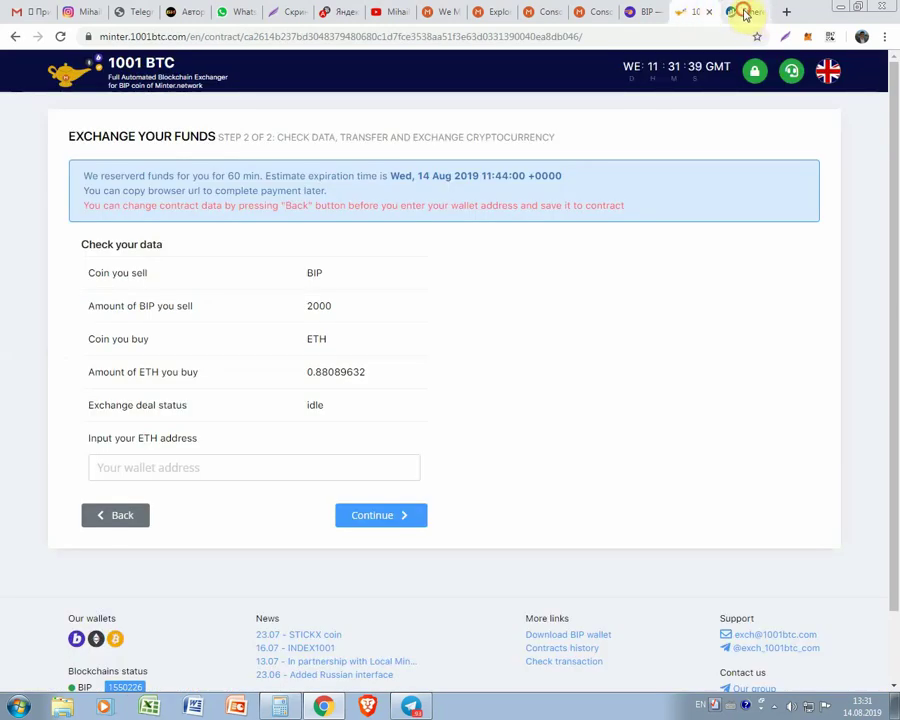
click(744, 14)
drag(410, 37, 200, 48)
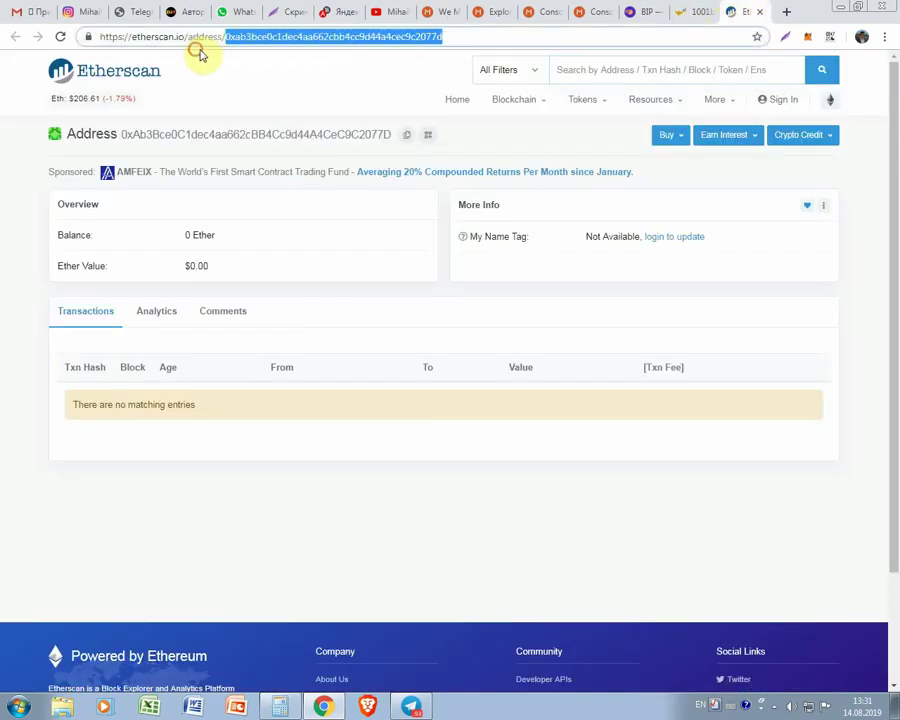
right_click(260, 40)
click(302, 88)
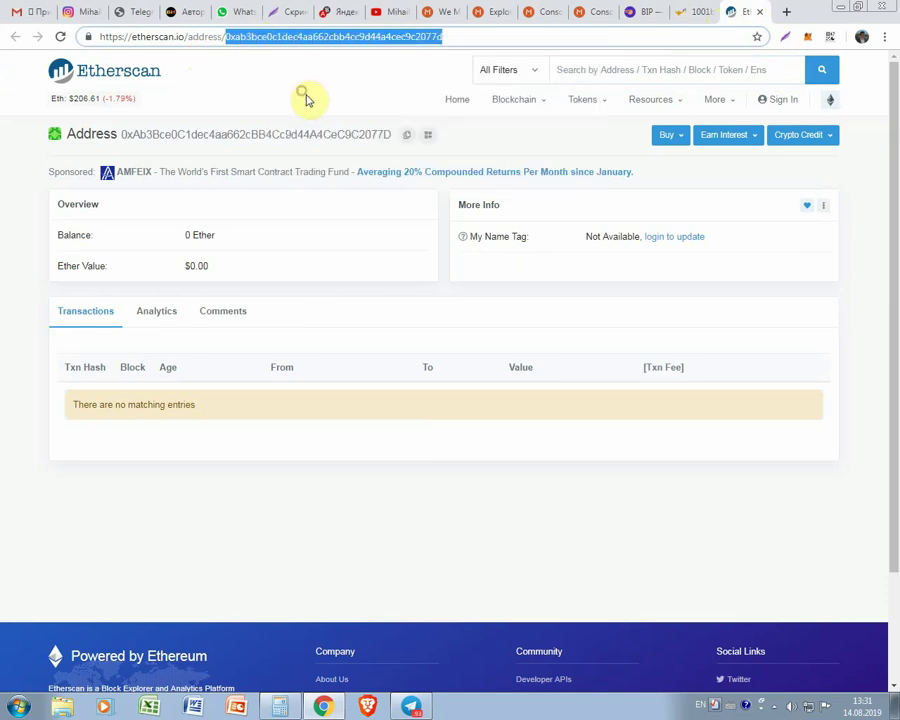
Open MetaMask, copy the address of Account 2 to the clipboard and close the wallet popup.
click(809, 38)
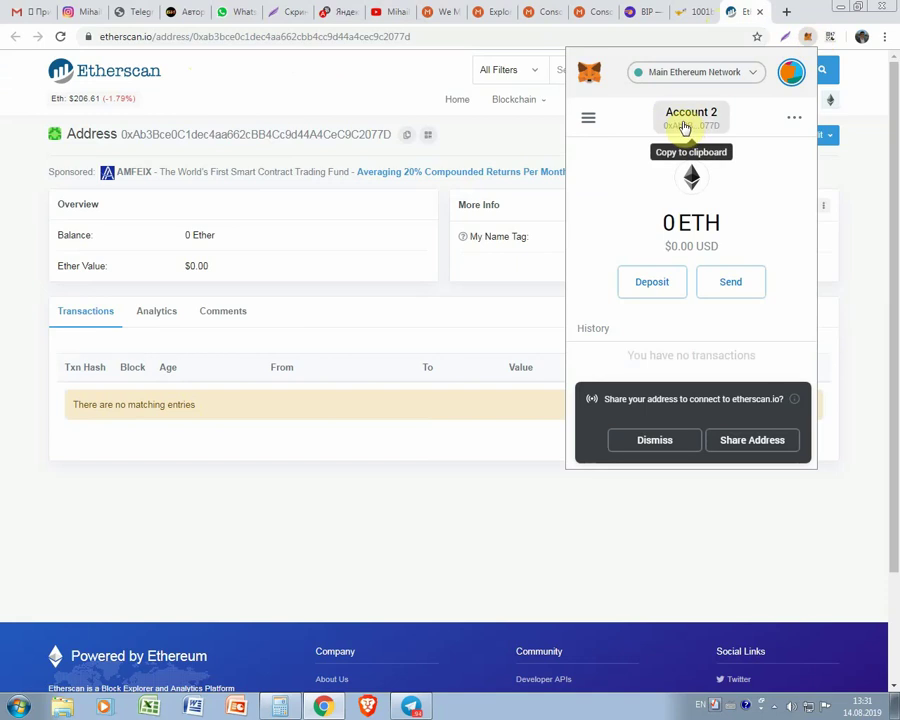
click(685, 128)
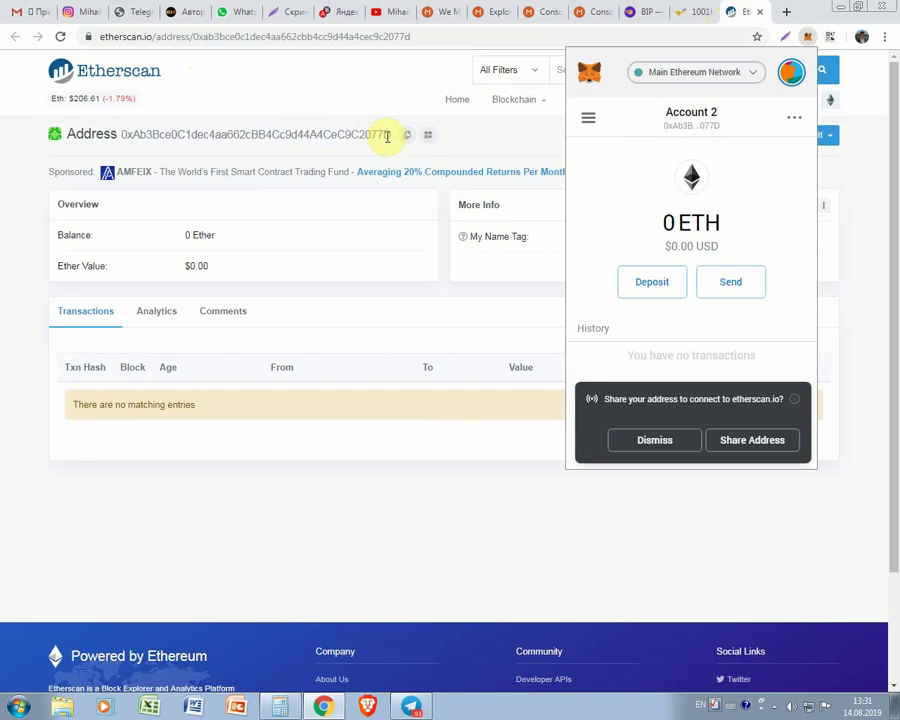
click(214, 101)
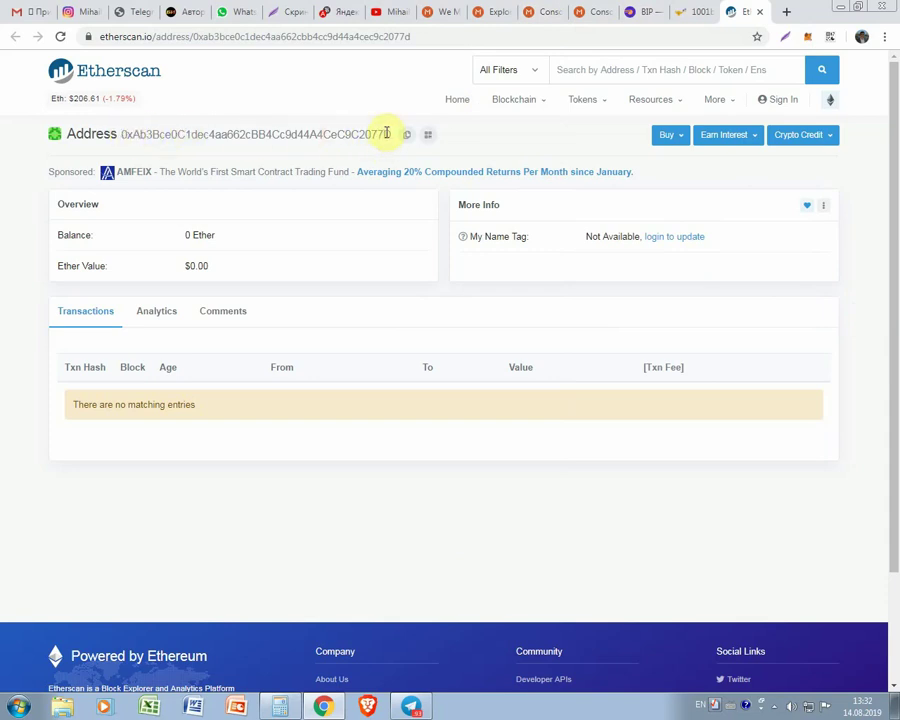
Return to the 1001 BTC contract page, paste the copied address as the ETH receiving address and continue to the payment information.
click(541, 11)
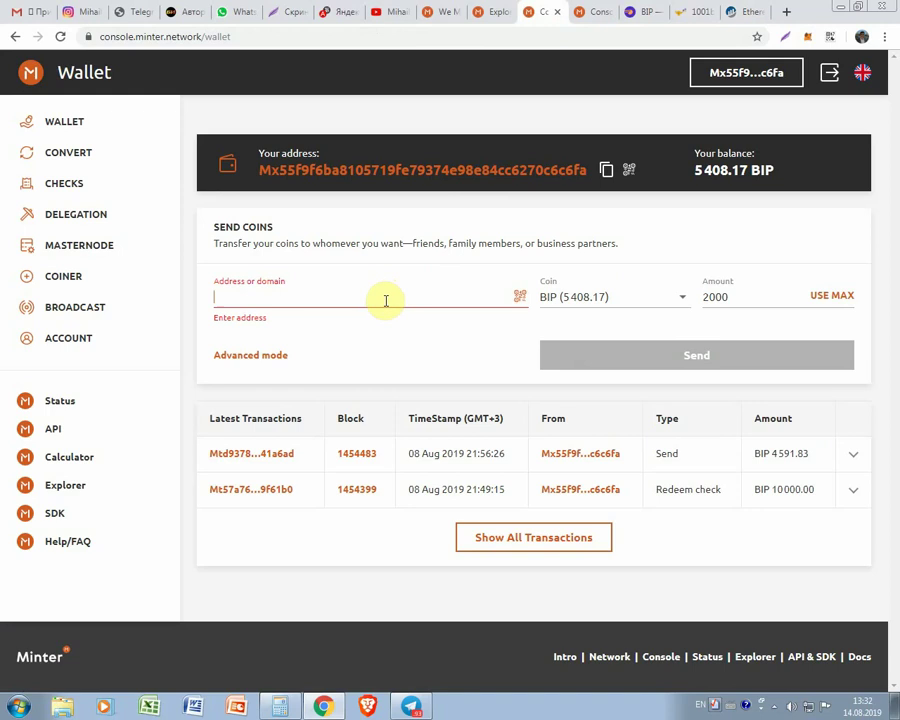
click(689, 8)
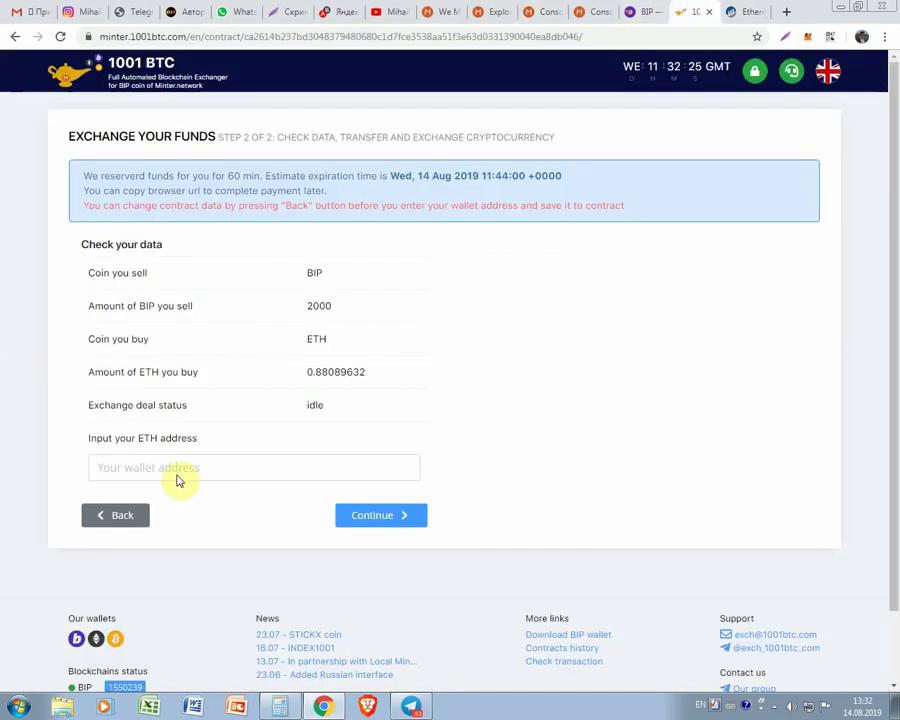
click(172, 469)
right_click(172, 469)
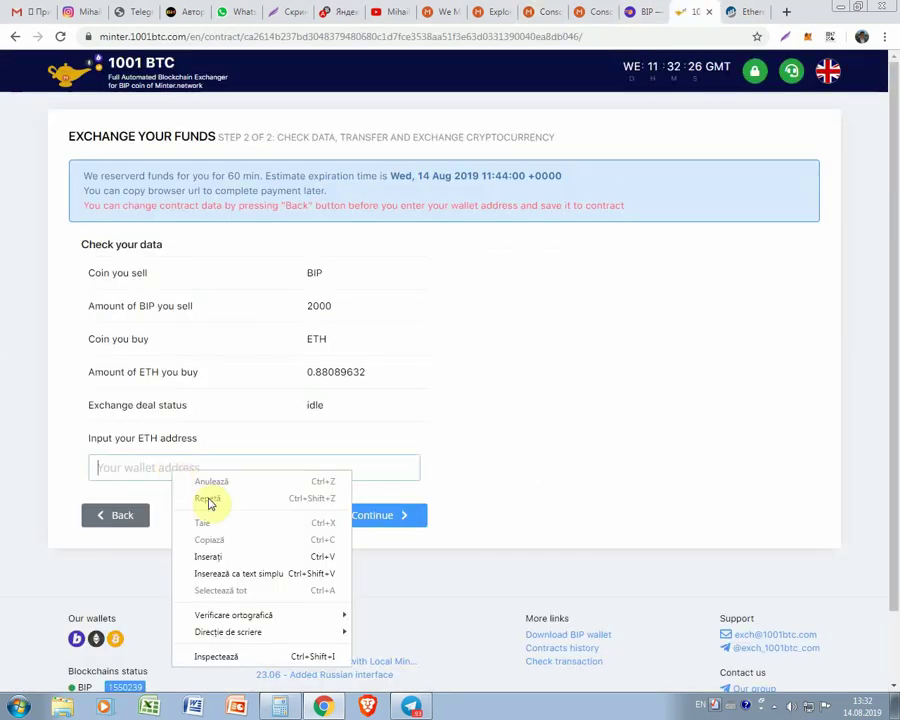
click(227, 559)
drag(365, 477, 99, 469)
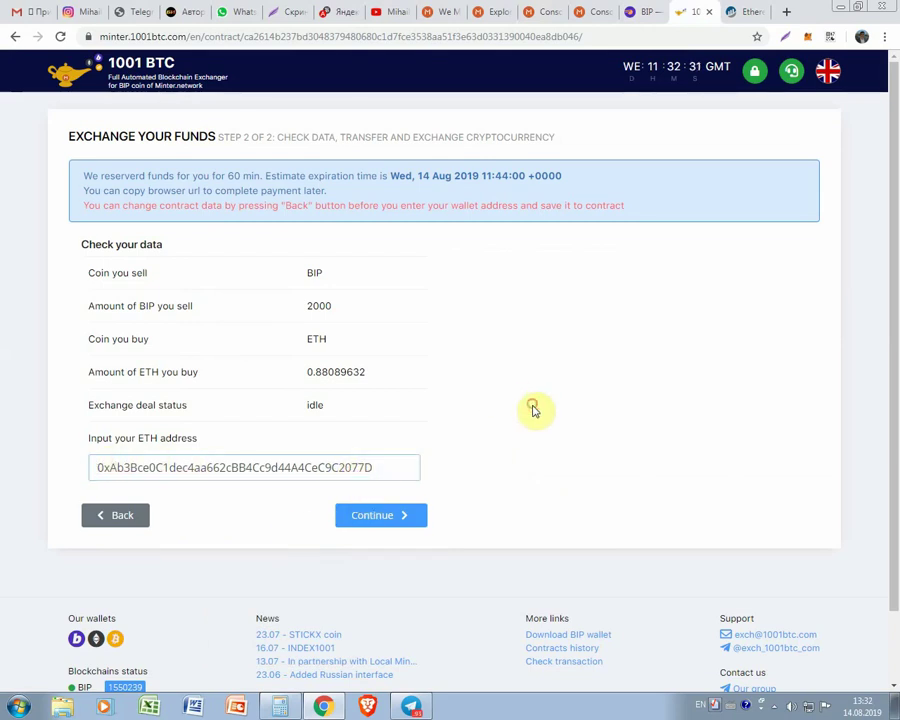
click(377, 522)
click(377, 522)
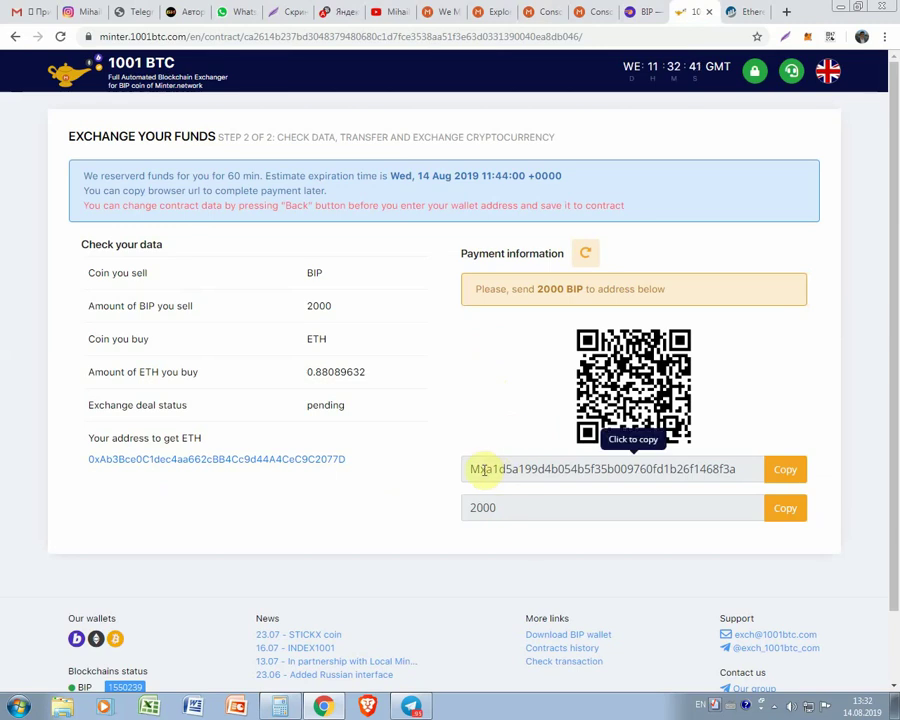
Copy the exchange's BIP payment address and paste it as the recipient address in the Minter wallet's Send Coins form.
drag(474, 469, 540, 460)
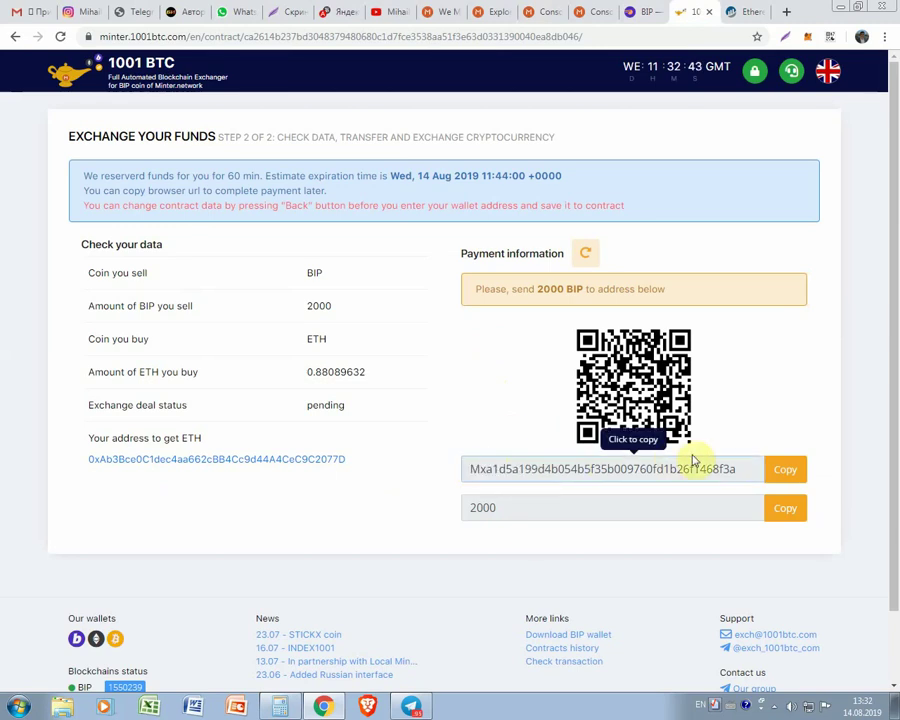
click(790, 477)
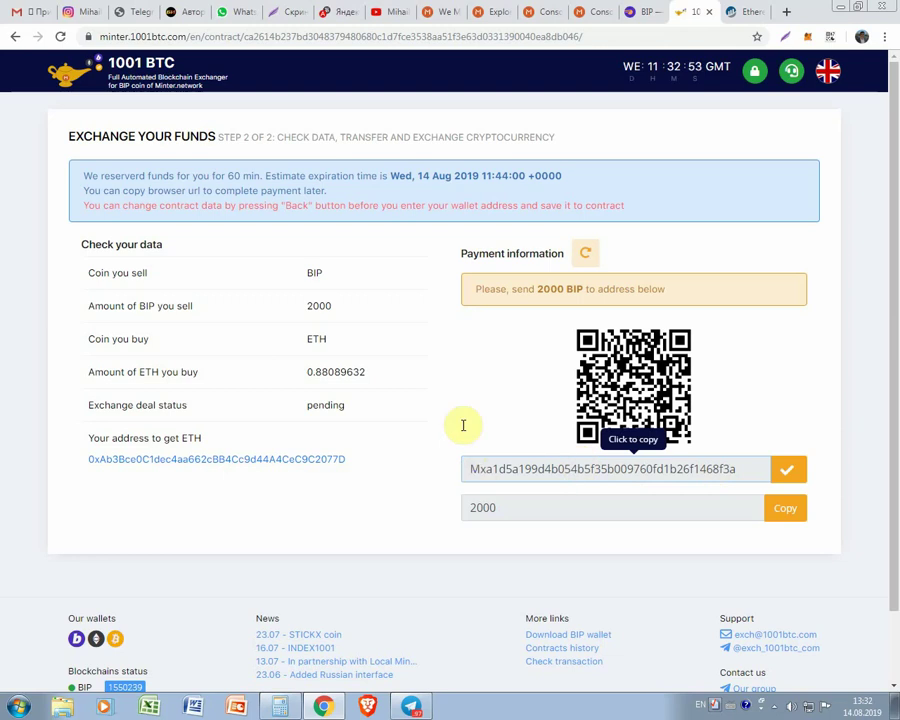
click(533, 10)
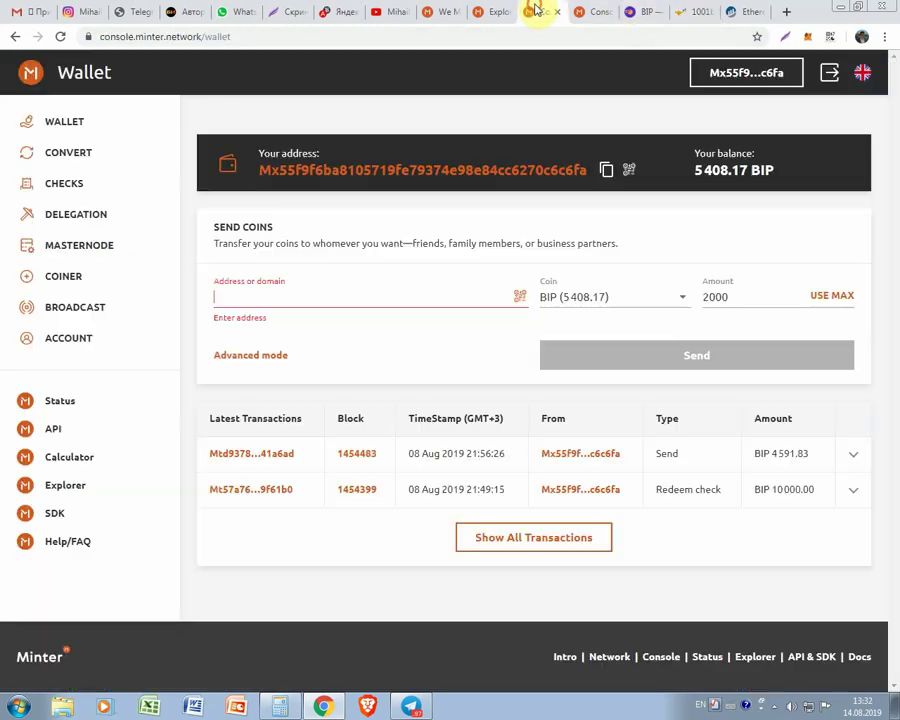
right_click(330, 296)
click(378, 380)
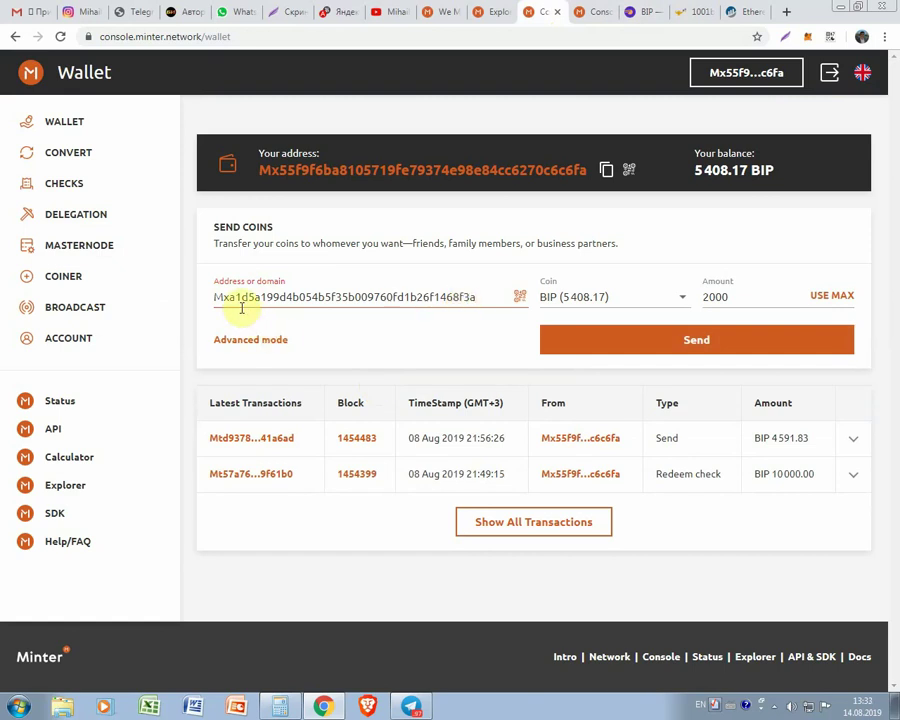
Compare the recipient address with the 1001 BTC payment address, submit the 2000 BIP transfer from the Minter wallet and confirm it.
click(697, 9)
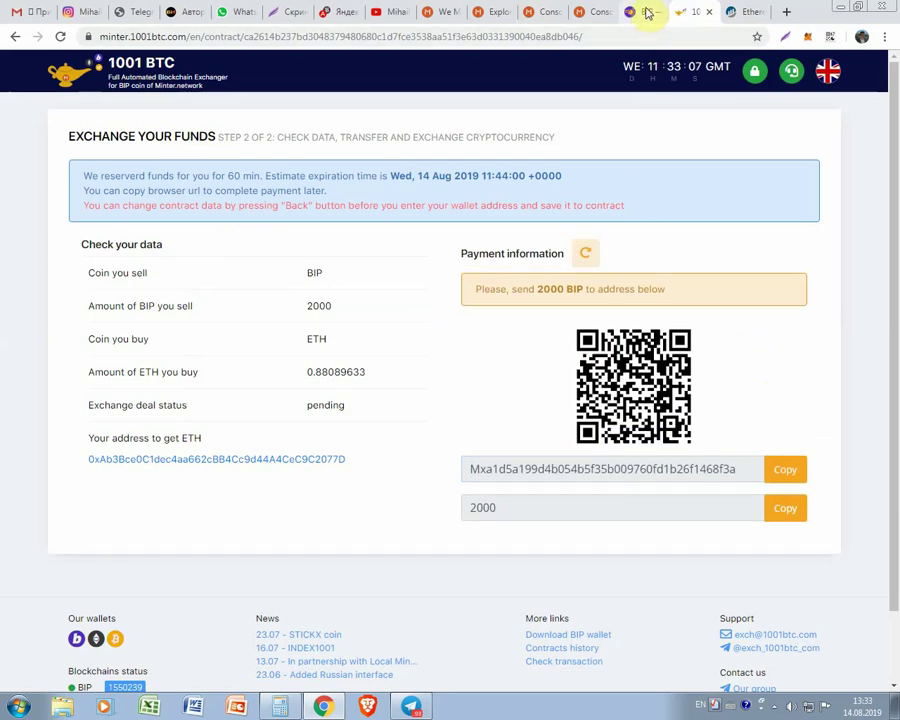
click(548, 10)
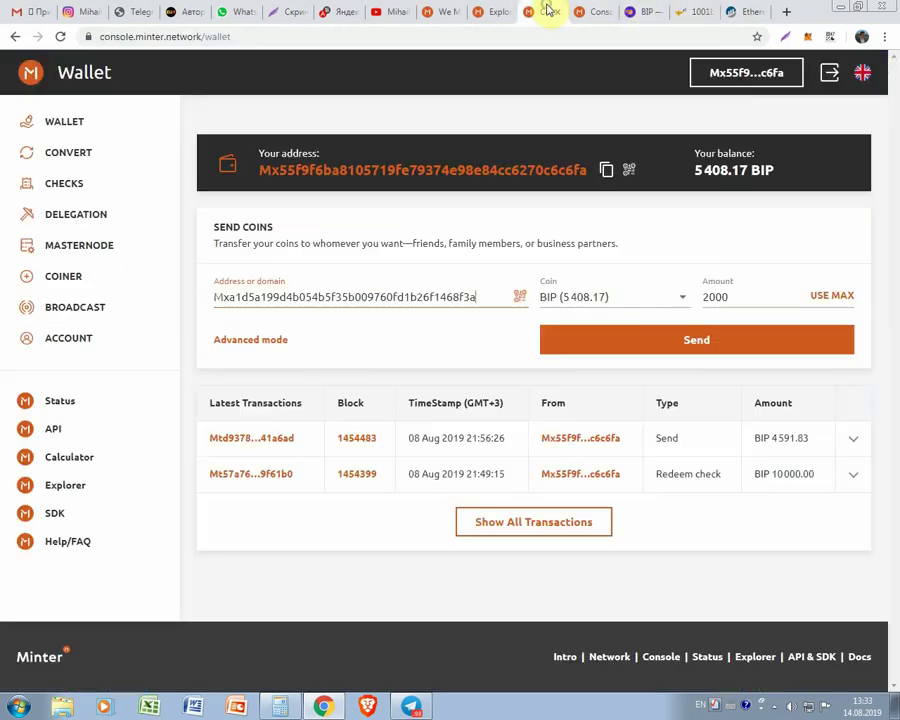
click(697, 343)
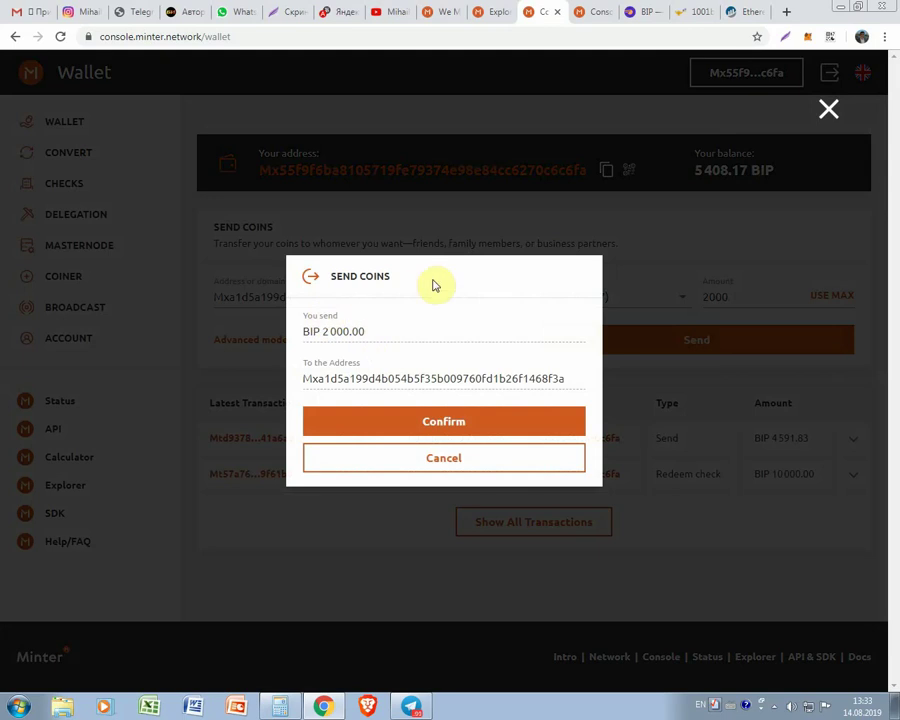
click(443, 424)
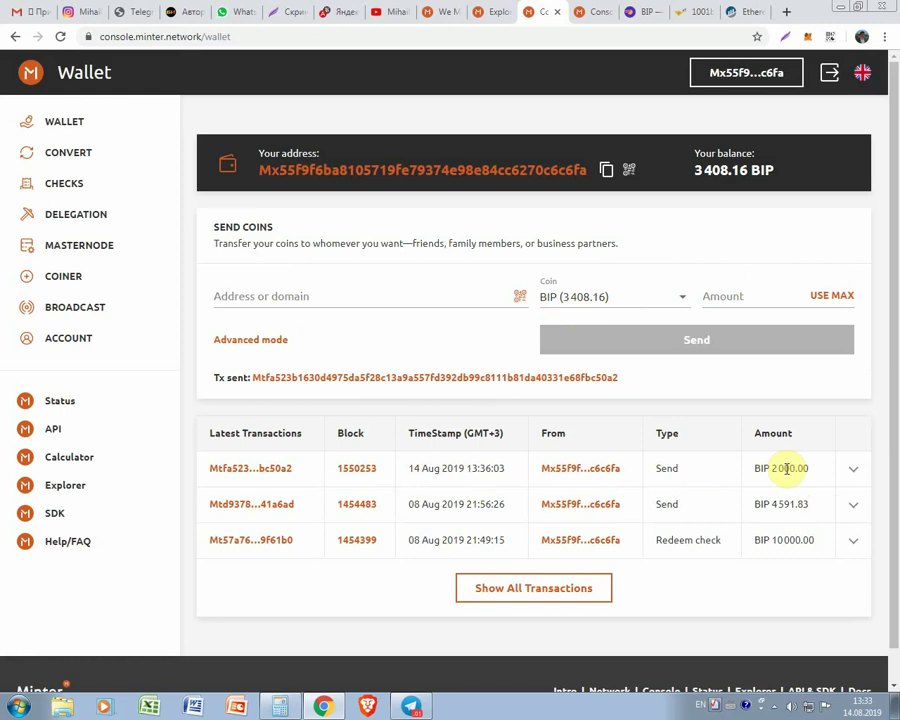
Check the deal status on the 1001 BTC contract page, reload the Etherscan address page and refresh the contract's payment information.
click(691, 11)
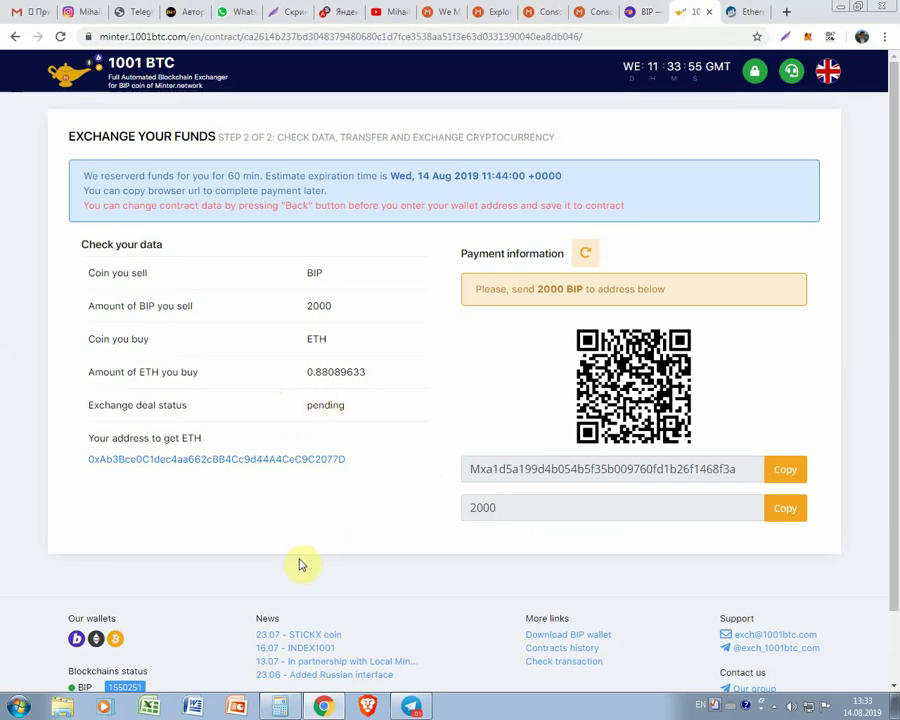
click(737, 11)
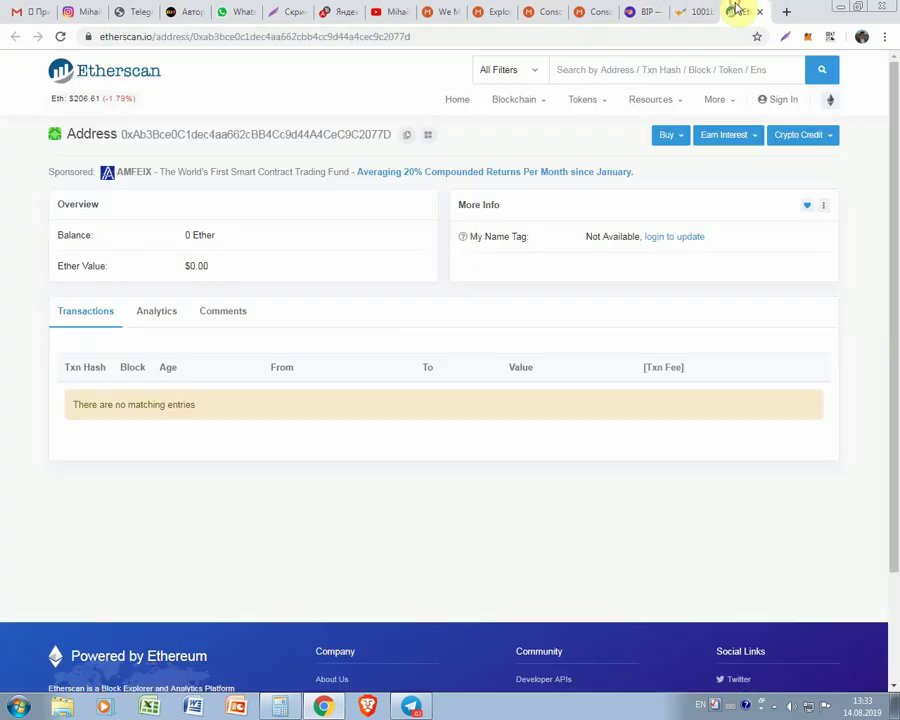
click(58, 37)
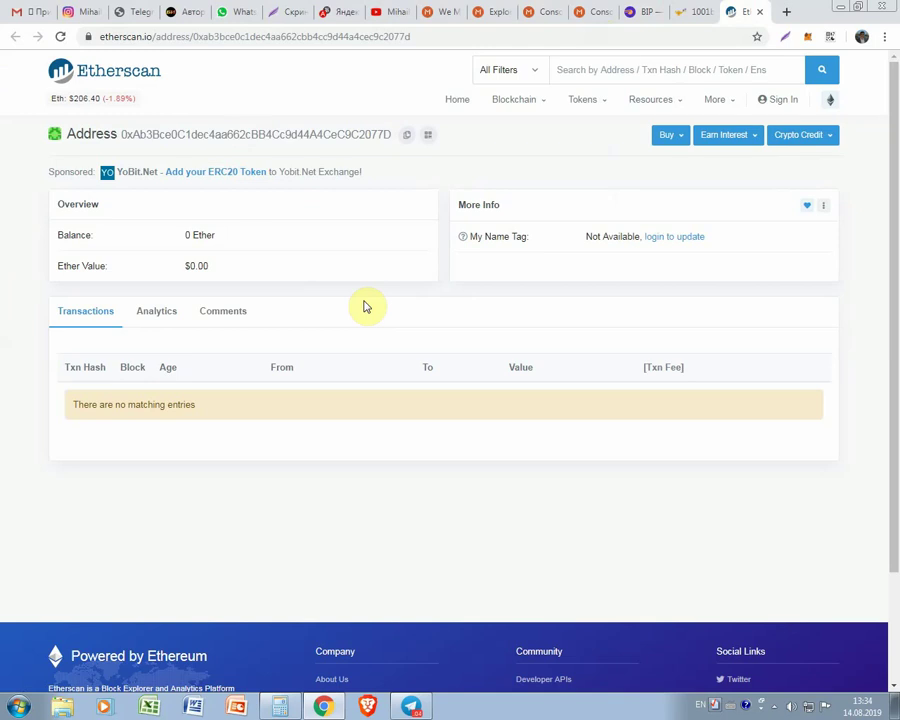
click(690, 10)
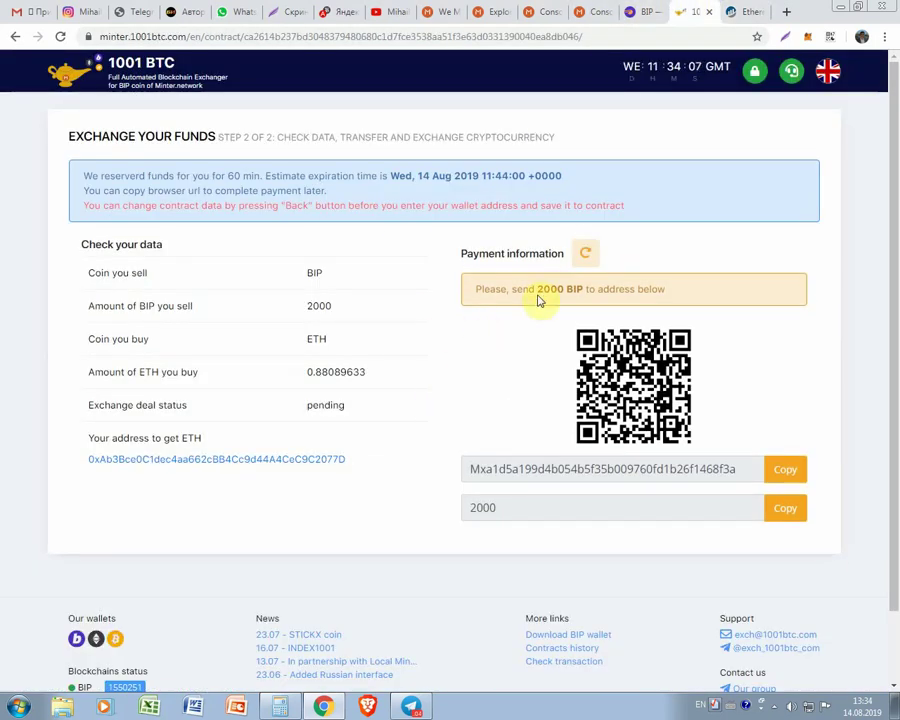
click(588, 250)
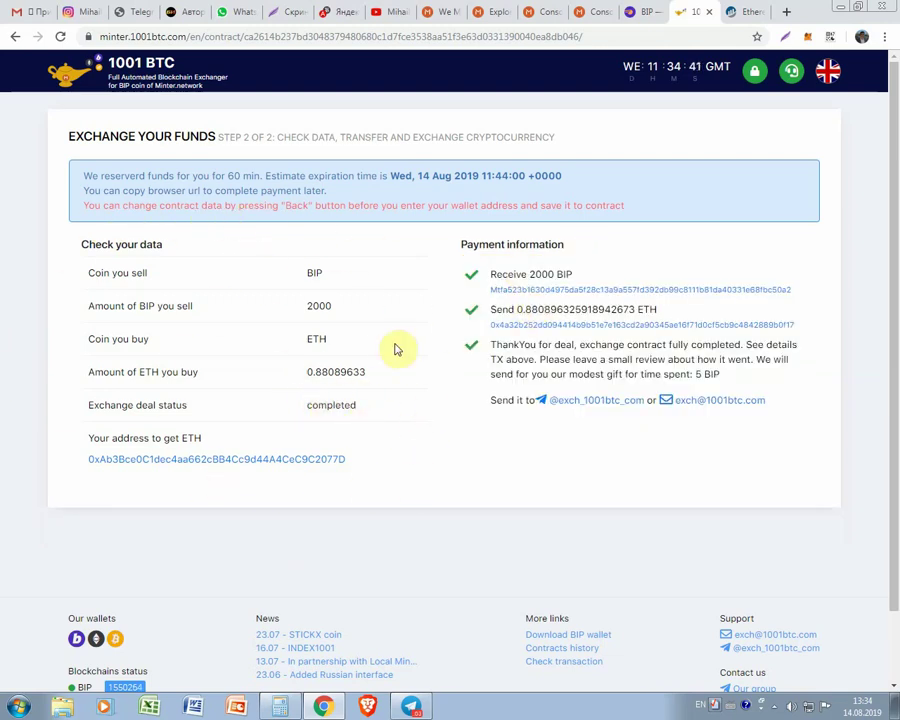
Return to the Etherscan address page and reload it to check the ETH balance and incoming transaction.
click(744, 11)
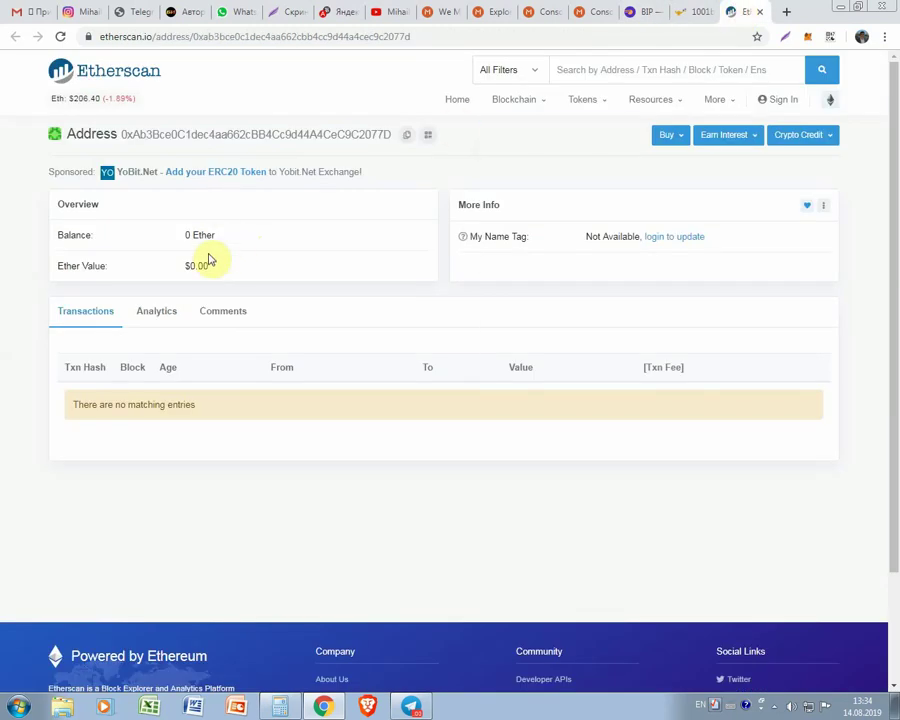
click(61, 38)
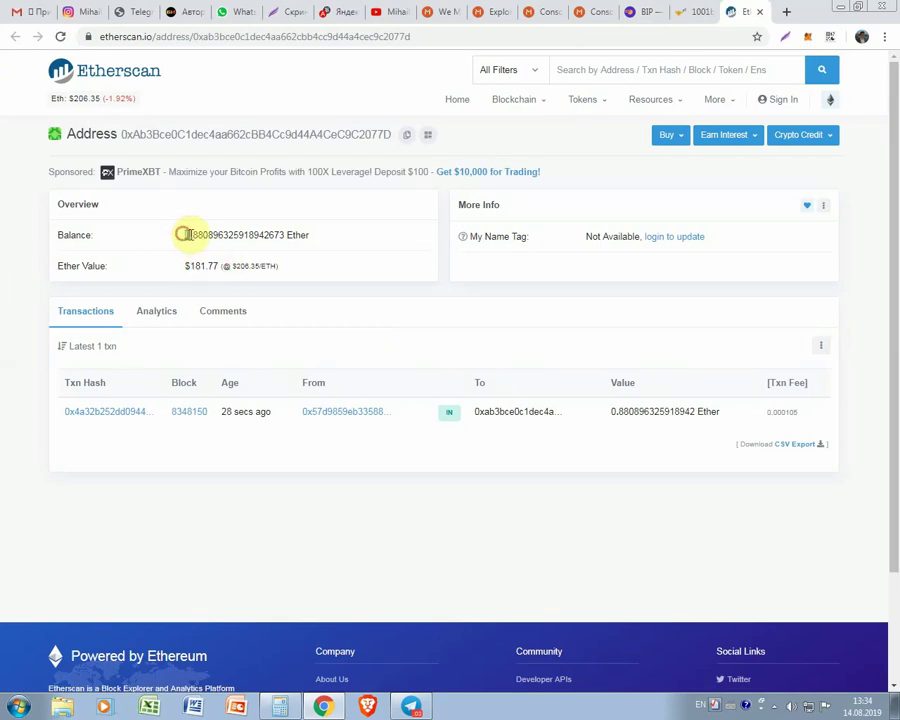
click(340, 238)
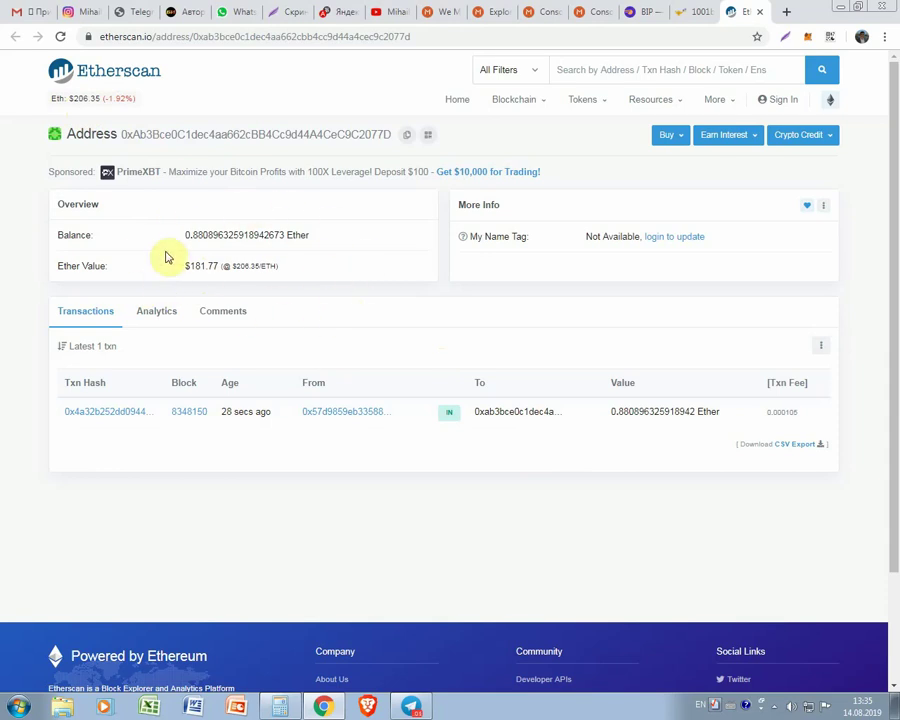
Browse the uploaded videos on the YouTube channel and return to Etherscan to view the incoming ETH transaction's details.
click(392, 13)
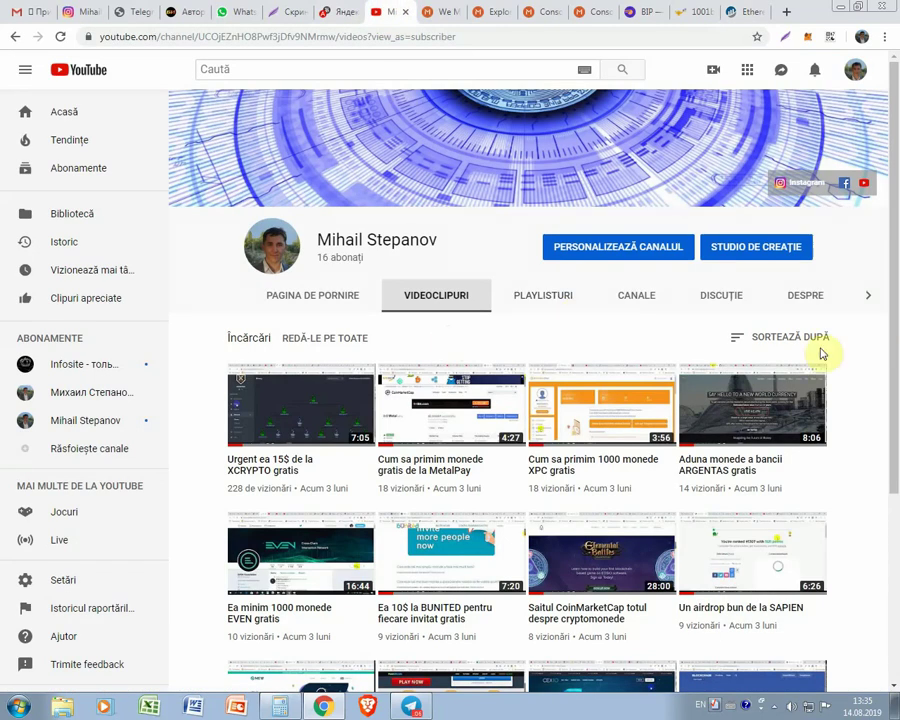
scroll(856, 394, down, 2)
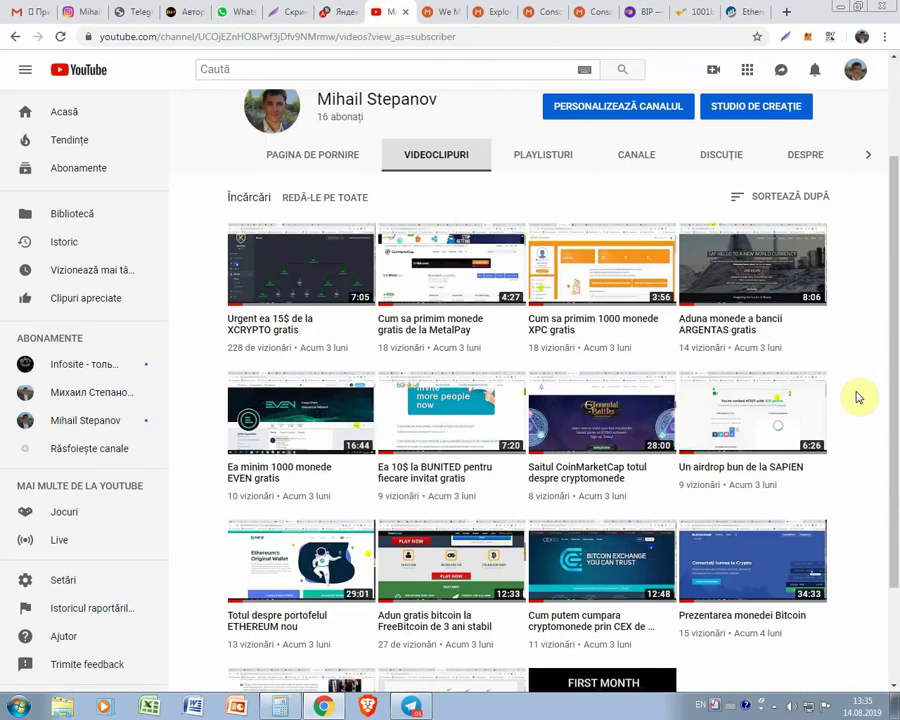
scroll(856, 397, down, 2)
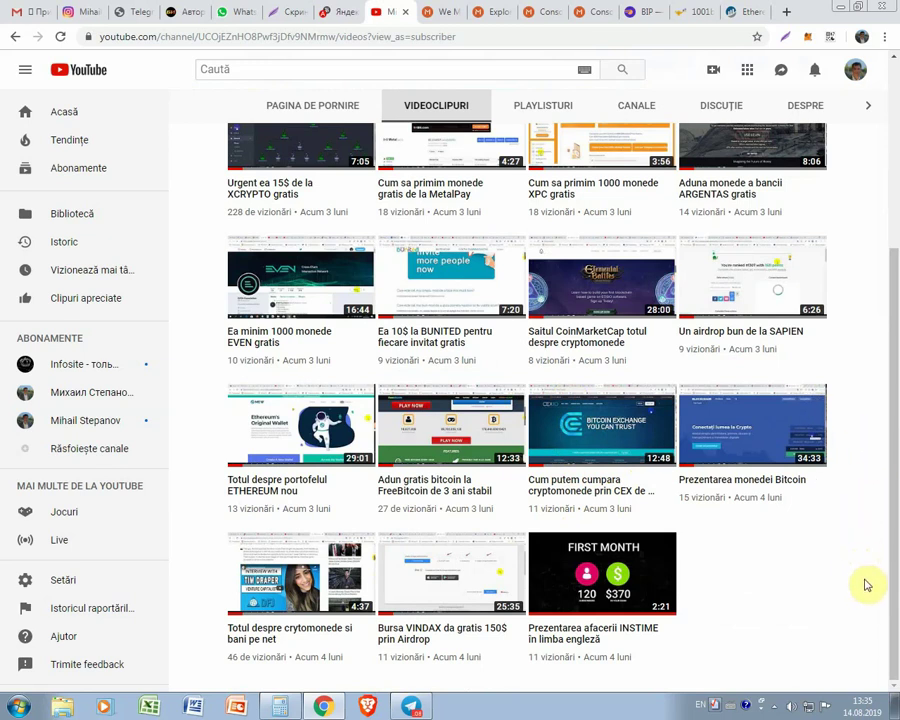
scroll(868, 585, up, 4)
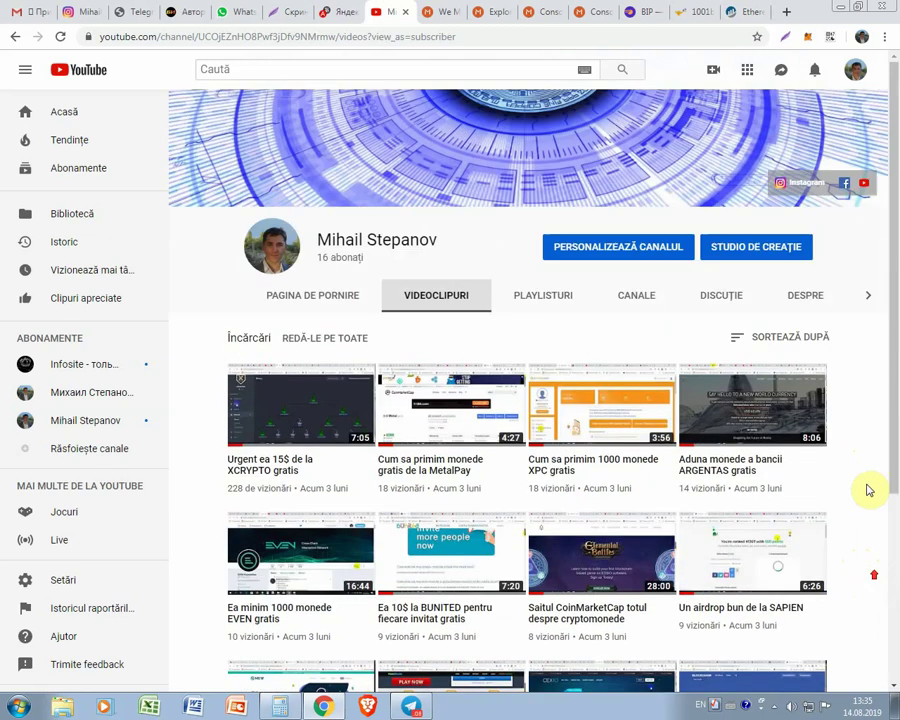
click(737, 10)
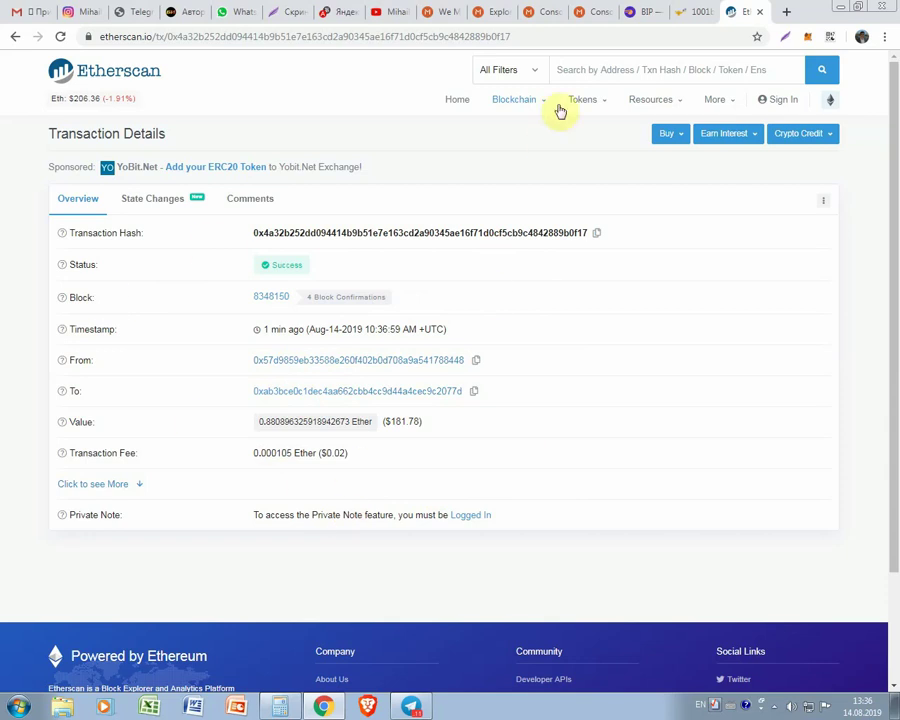
Return to the Minter wallet, open the Delegation page and activate the public key field of the Delegate form.
click(538, 11)
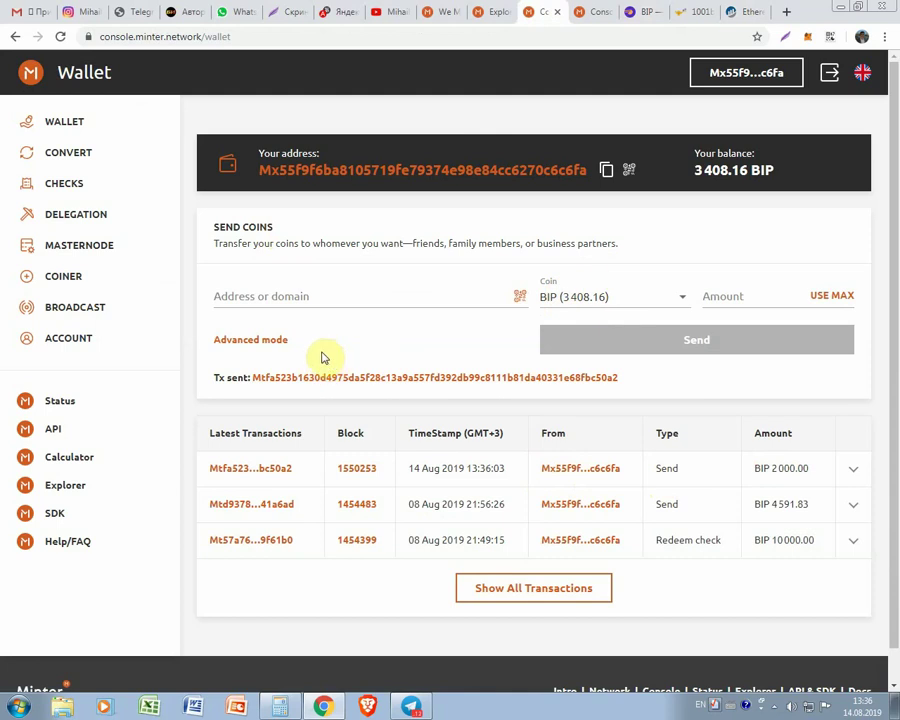
click(88, 218)
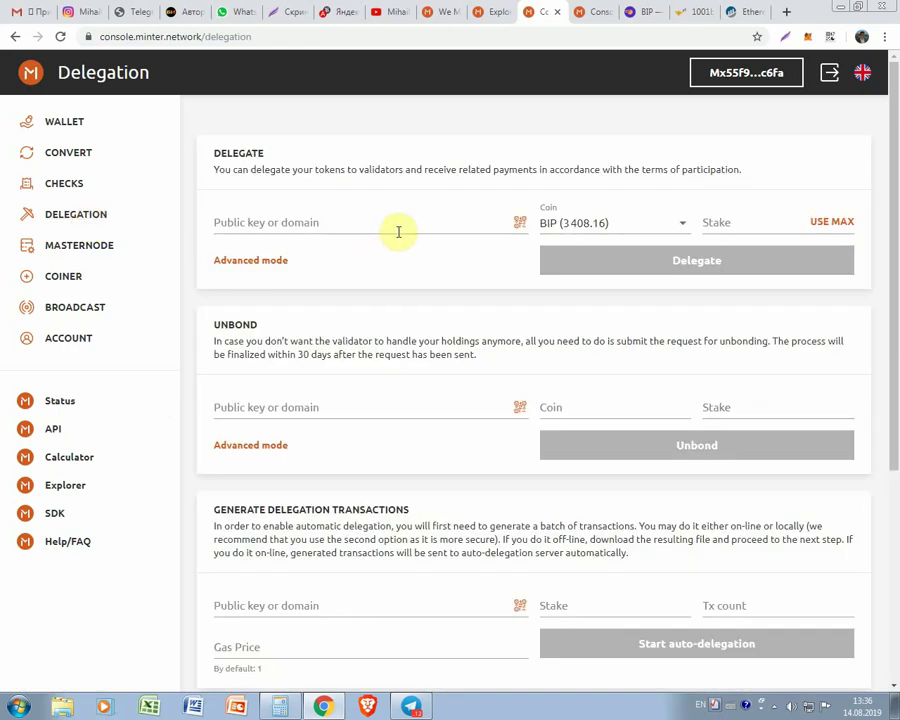
click(397, 229)
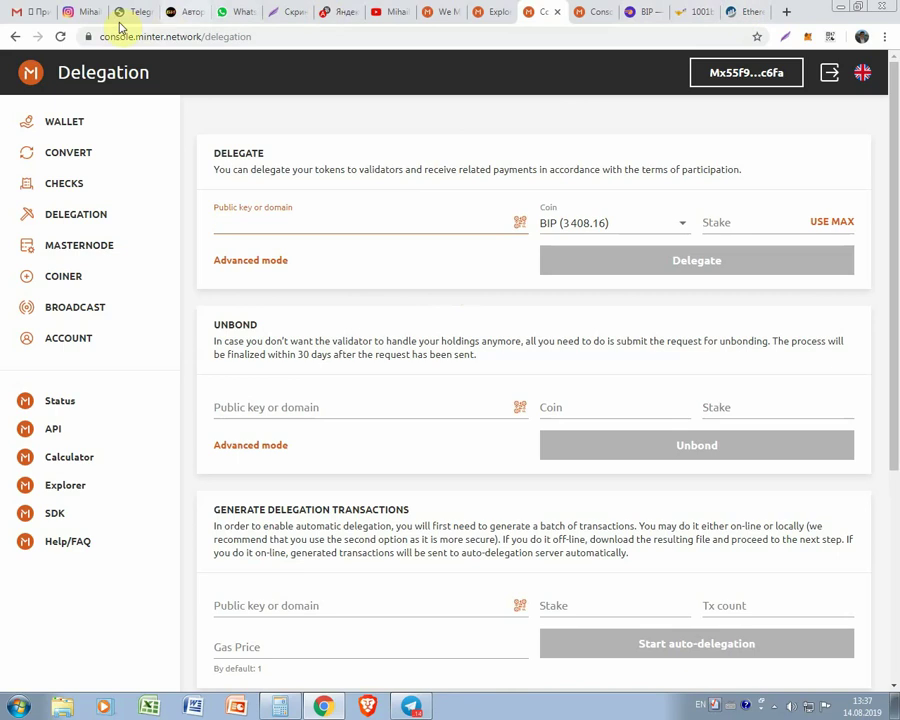
Follow the Telegram invite link on the Instagram profile, switch to the Telegram app and activate the group's message field.
click(68, 14)
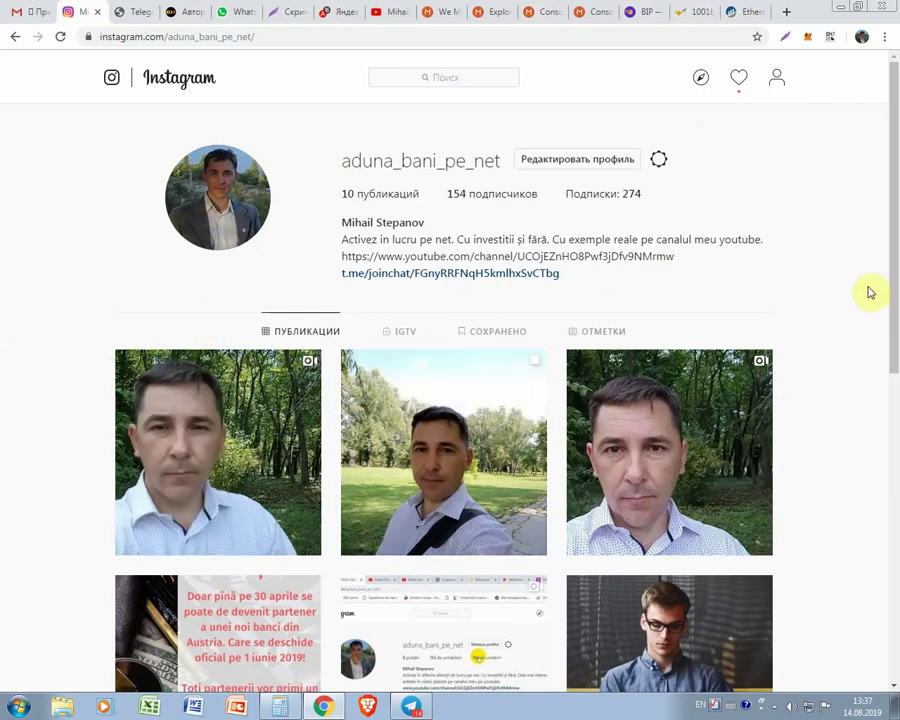
click(430, 277)
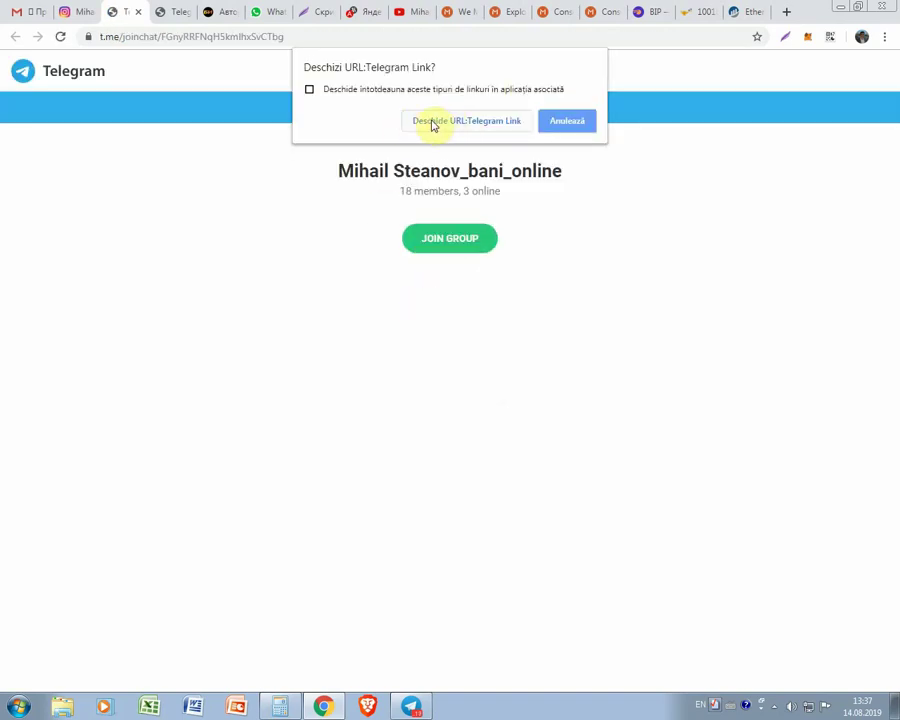
click(414, 705)
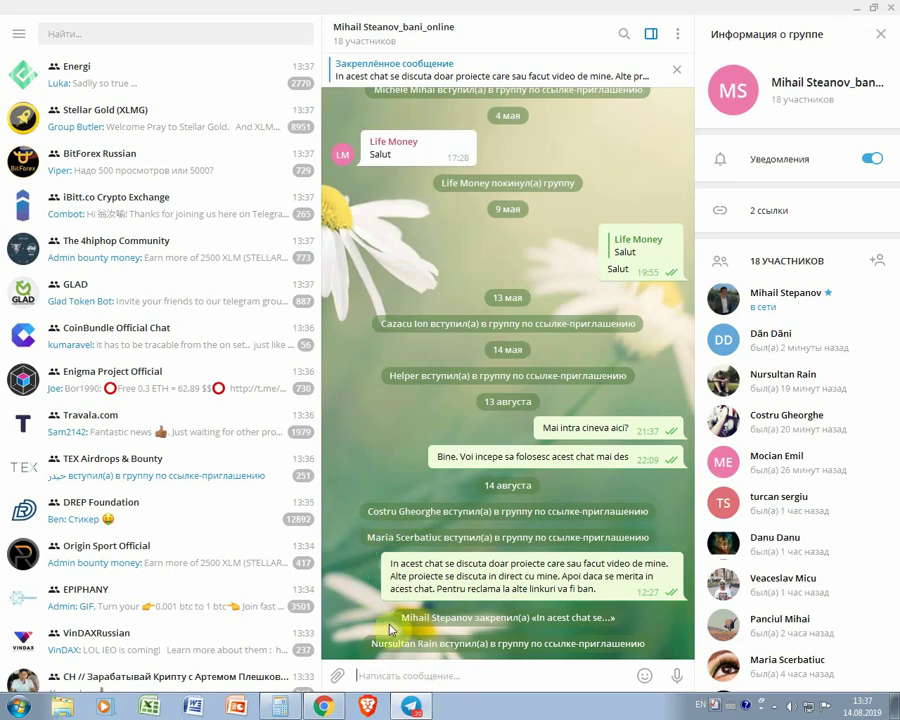
click(612, 619)
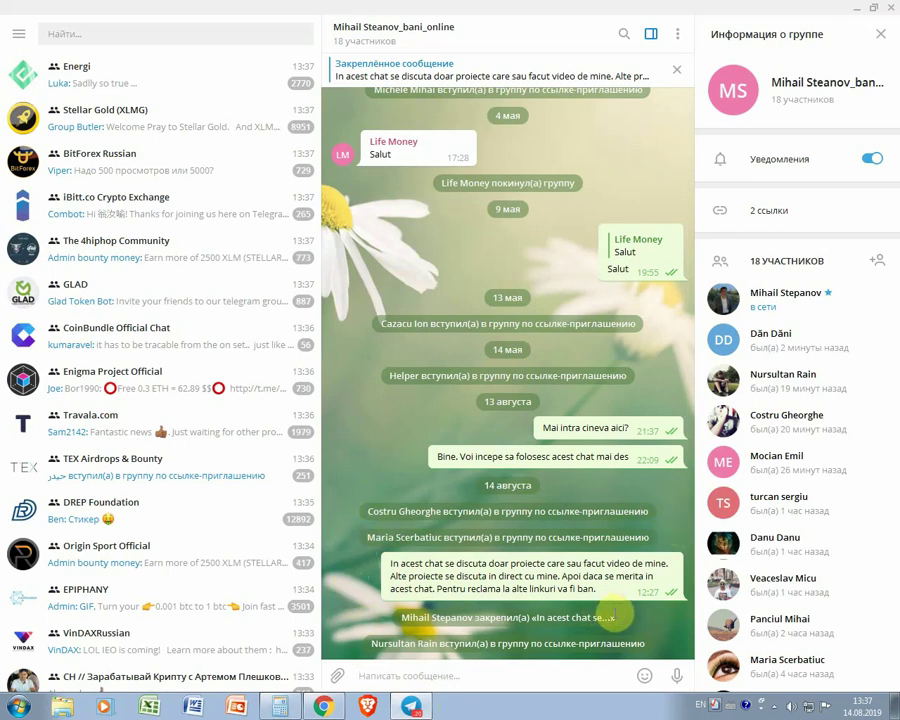
click(500, 673)
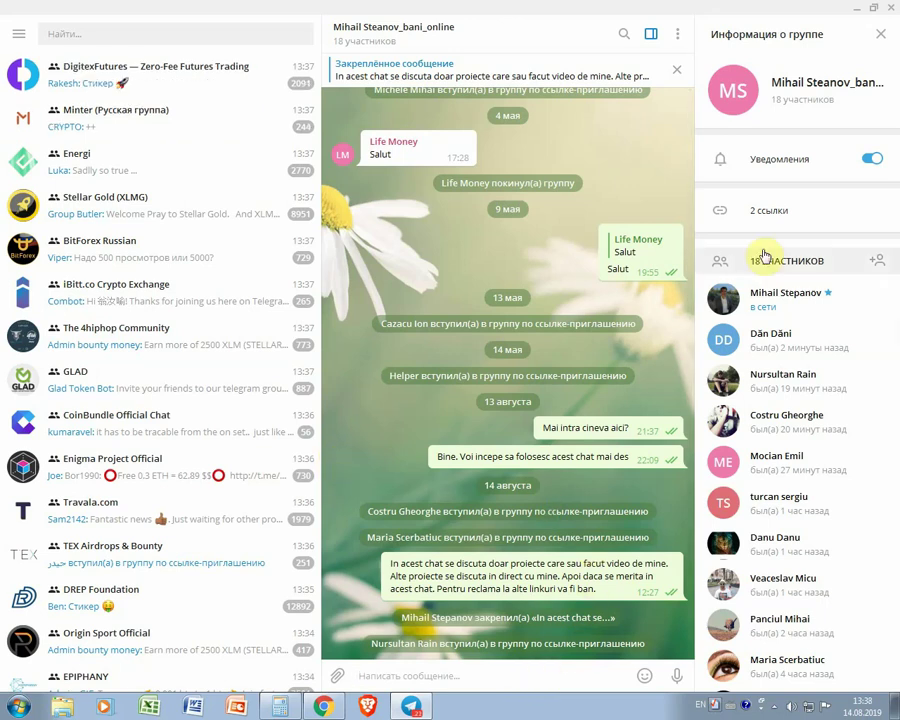
Open the group owner's profile from the member list, view the direct message chat and return to the group.
click(762, 299)
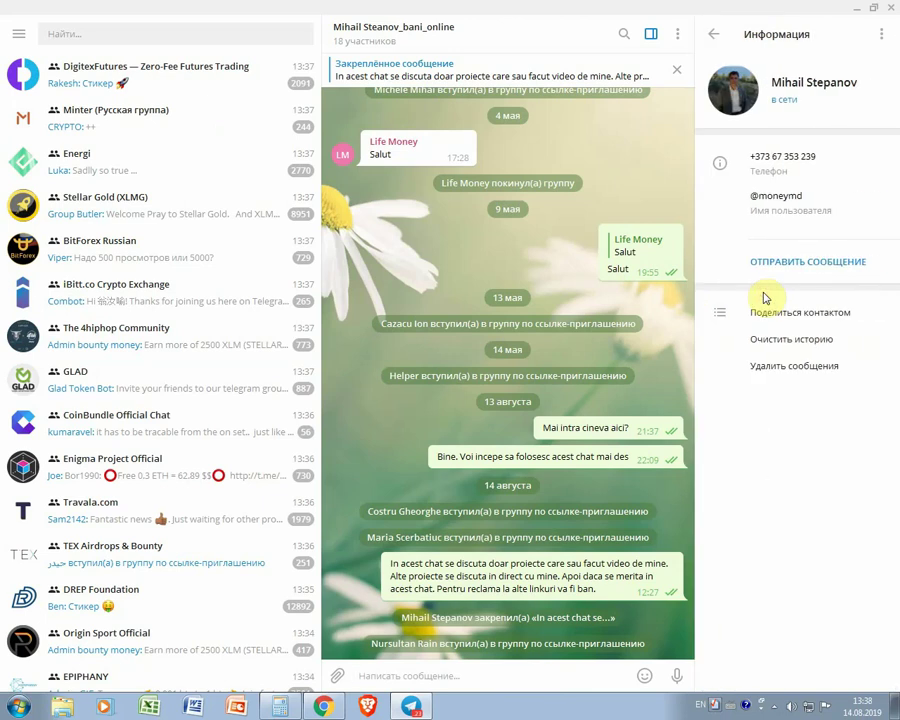
click(785, 262)
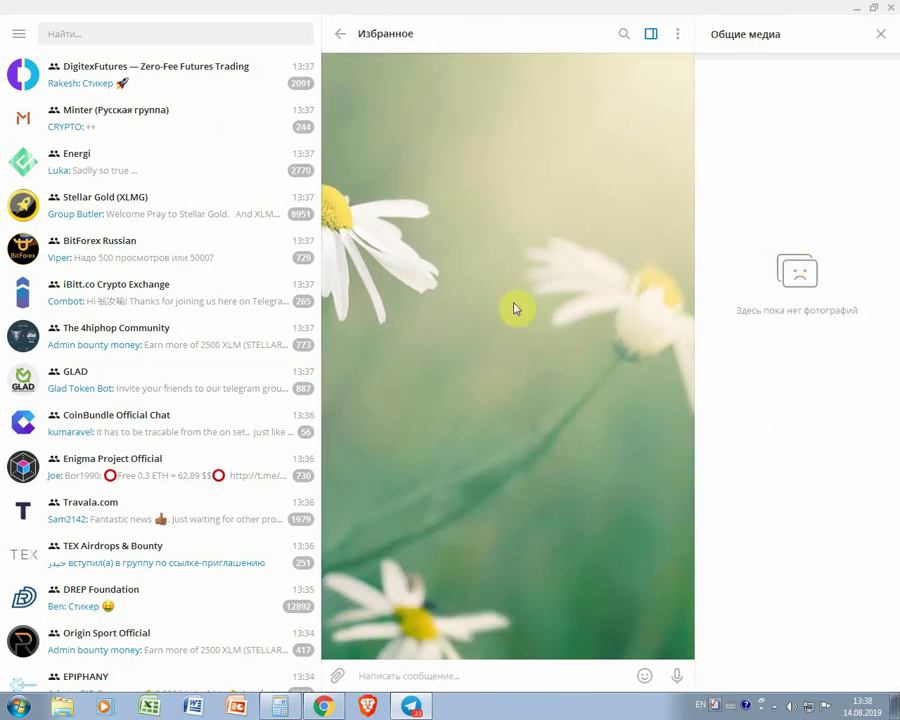
click(480, 673)
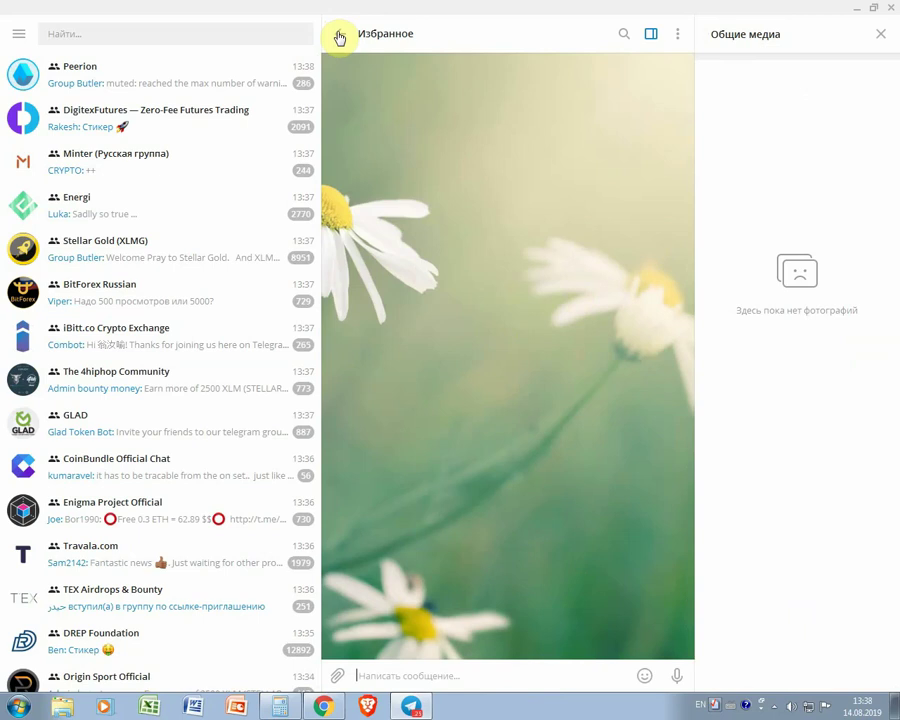
click(339, 37)
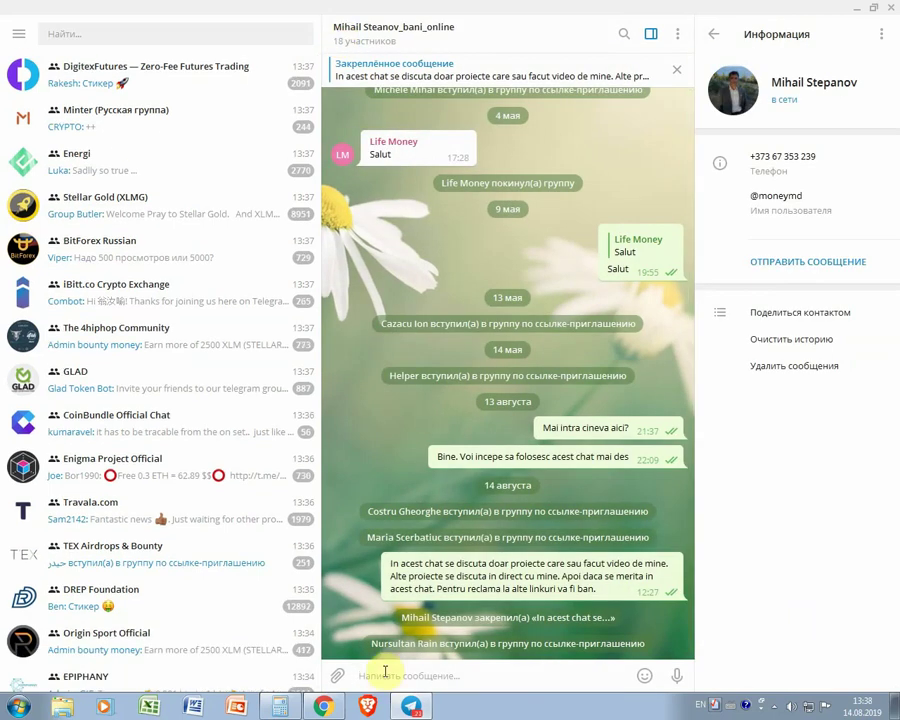